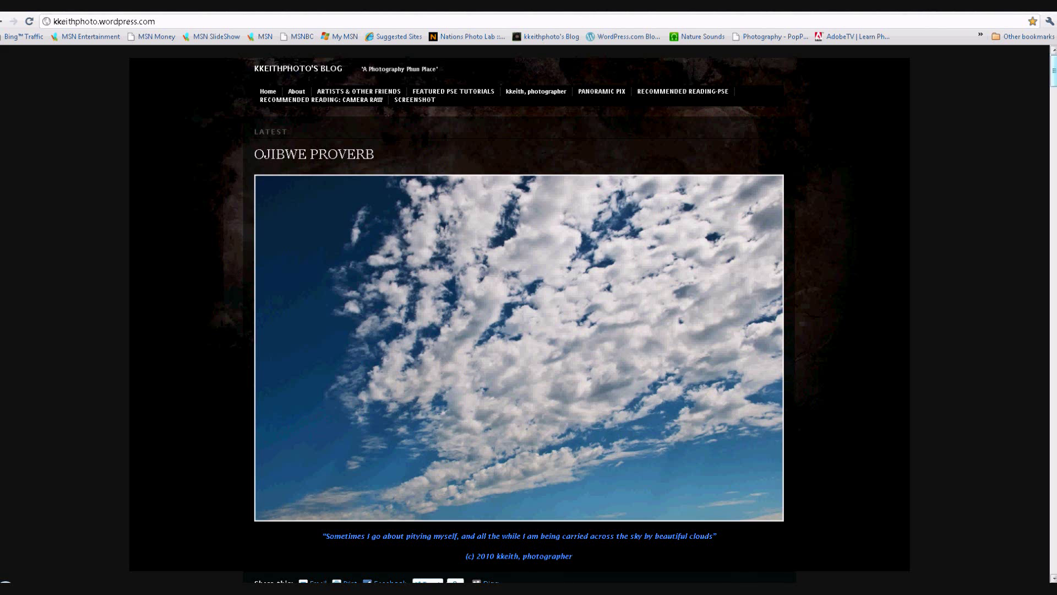
Step: Scroll the blog down until the 'When the moon is in the 7th House…' starfield post image shows
left_click_drag(1054, 74, 1054, 106)
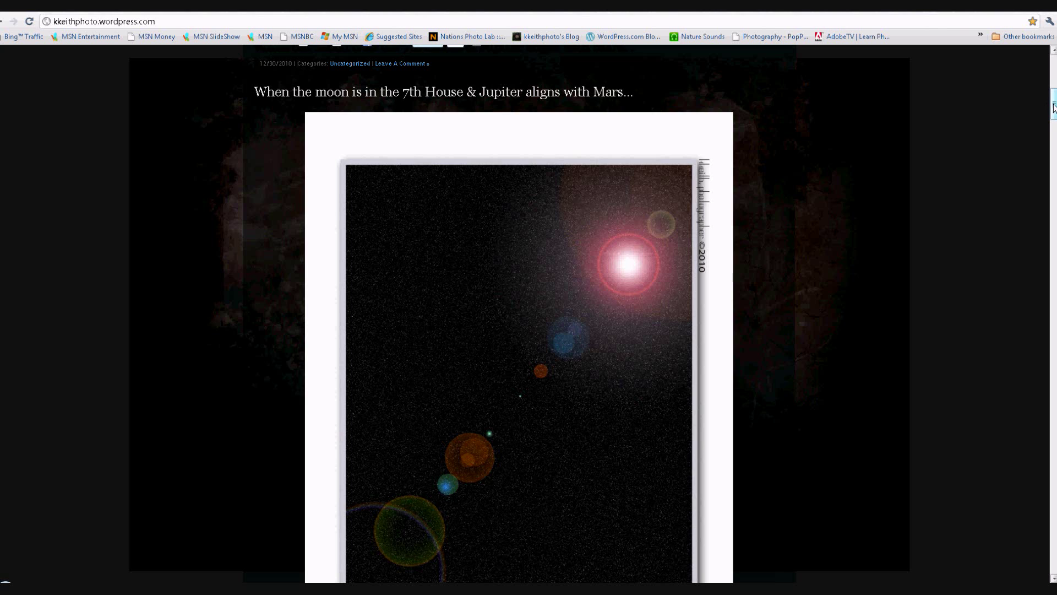
left_click_drag(1053, 106, 1025, 110)
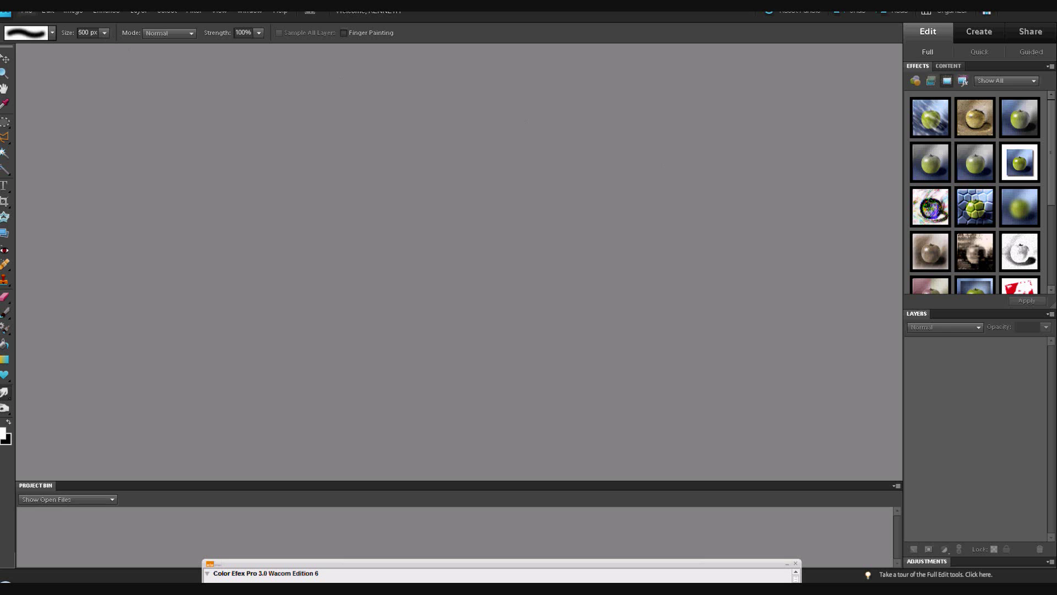
Step: Create a blank 8.5 × 11 in, 300 ppi file with black background and enlarge the Untitled-1 window
left_click(27, 11)
mouse_move(85, 27)
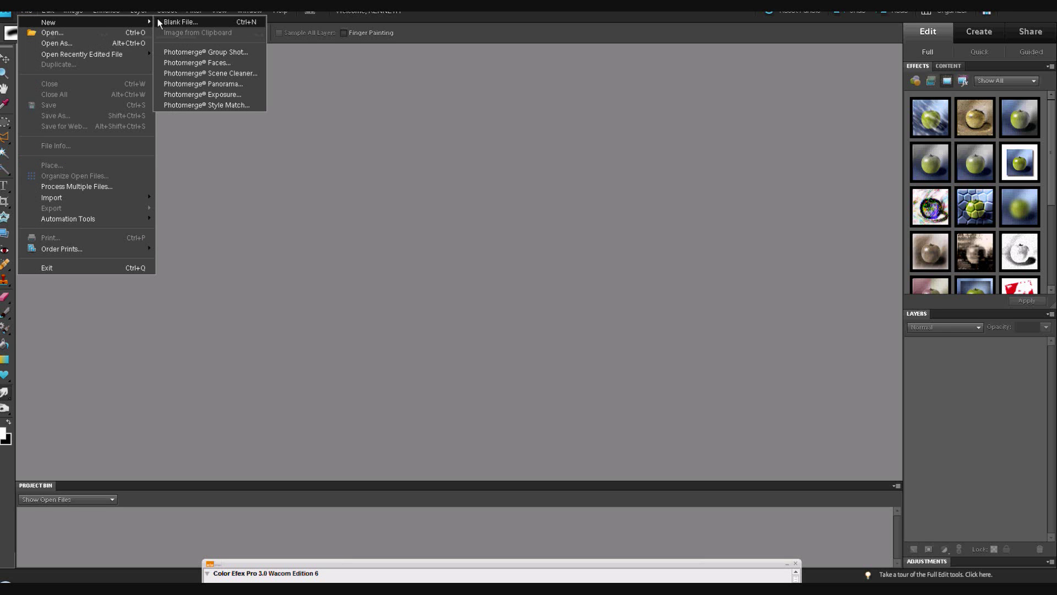
left_click(180, 23)
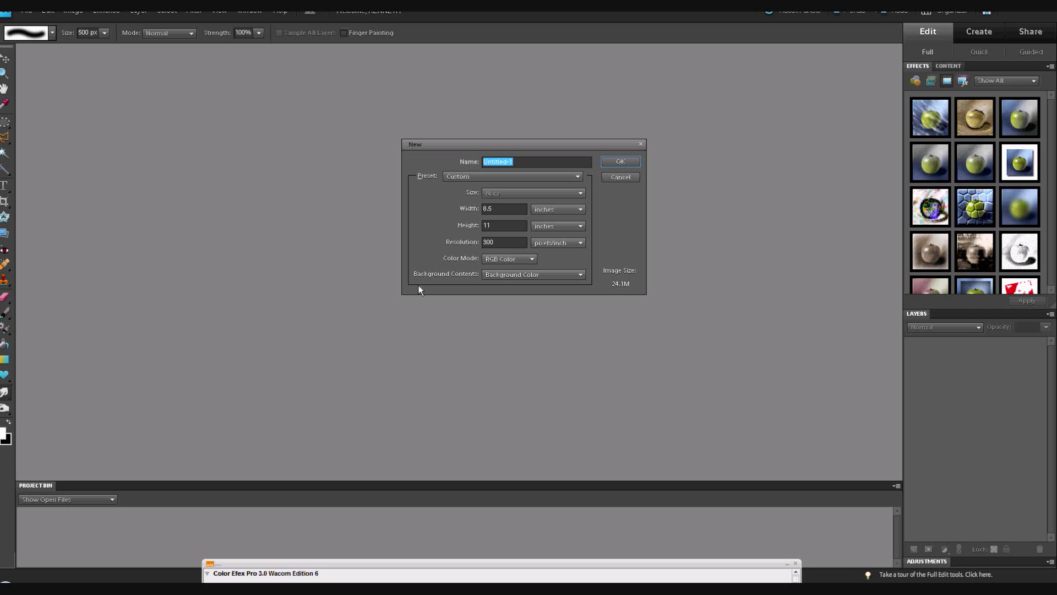
left_click(626, 162)
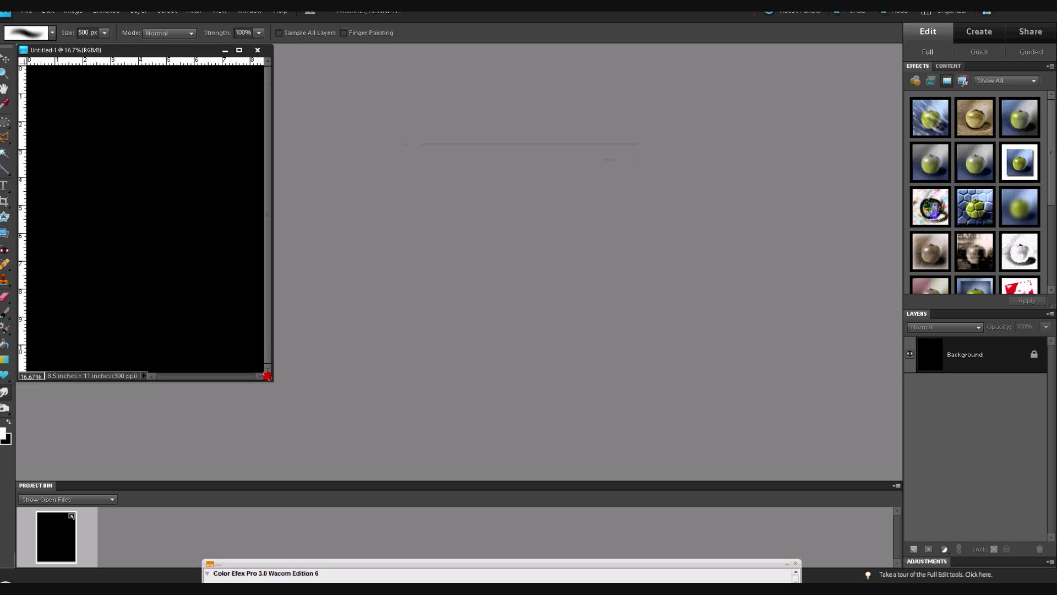
left_click_drag(267, 376, 753, 435)
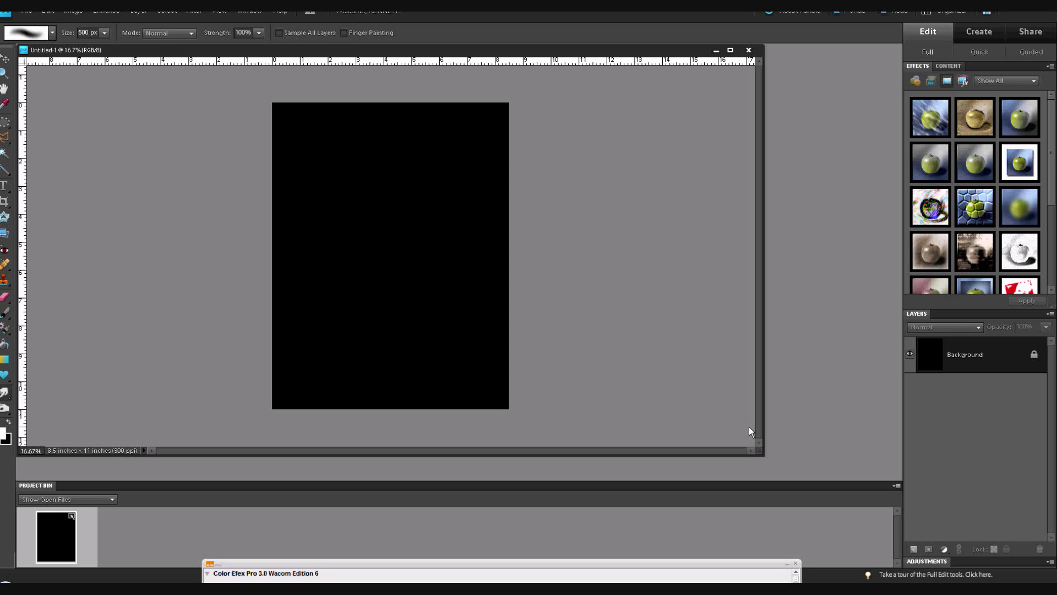
Step: Apply Add Noise at amount 40, Gaussian distribution, monochromatic, to the black canvas
left_click(193, 11)
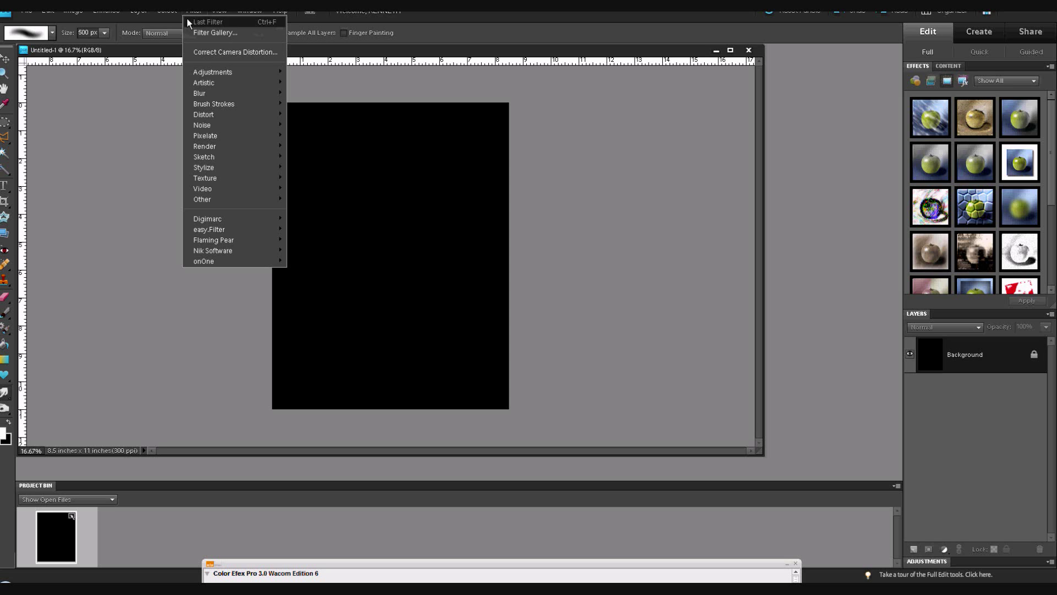
mouse_move(277, 127)
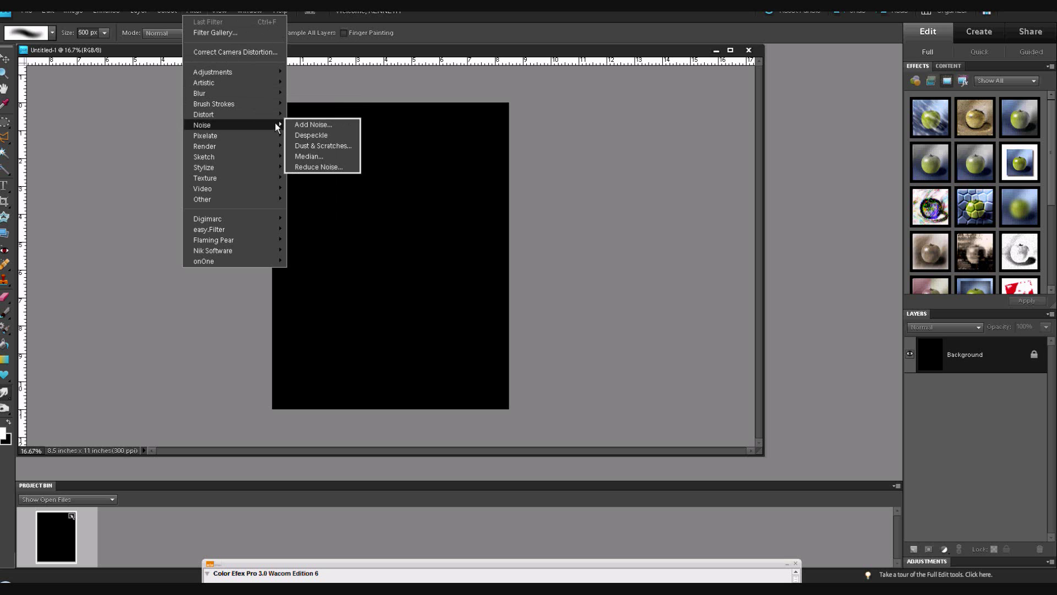
left_click(312, 123)
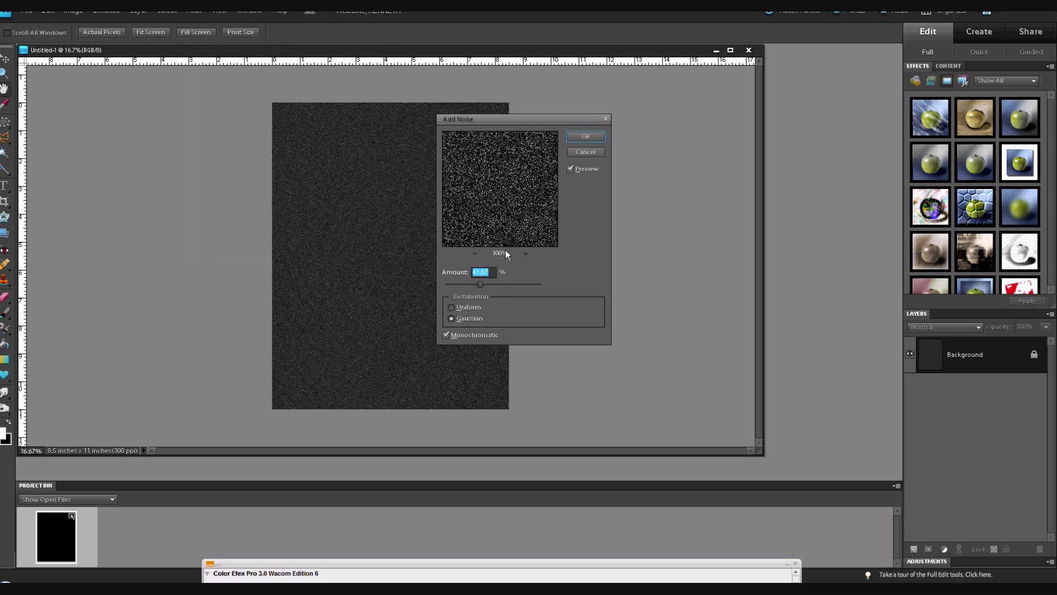
type("40")
left_click(451, 318)
left_click(584, 138)
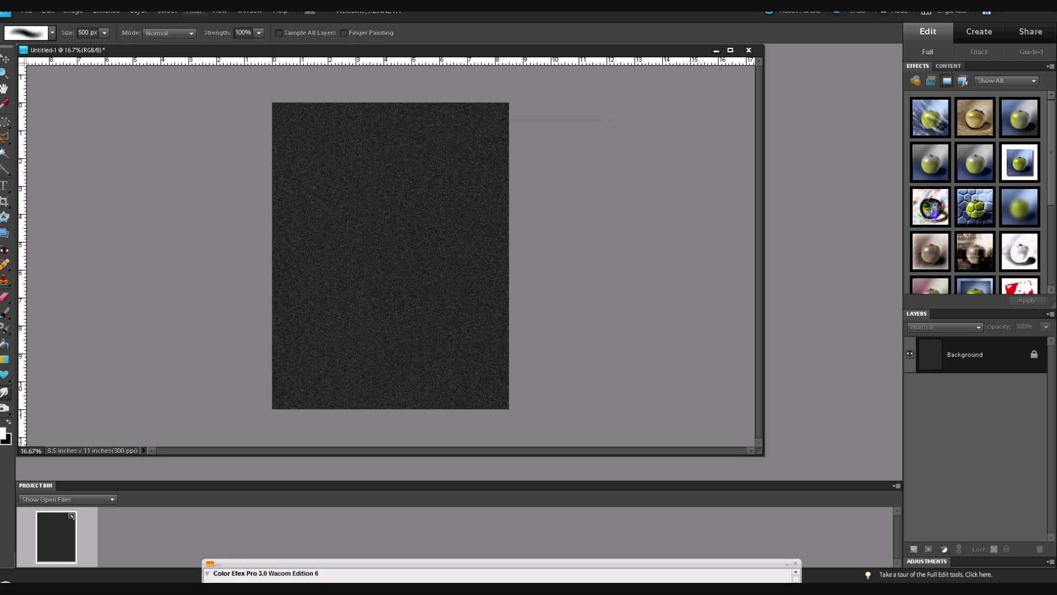
Step: Apply a small-radius Gaussian Blur to the noisy black canvas
left_click(193, 12)
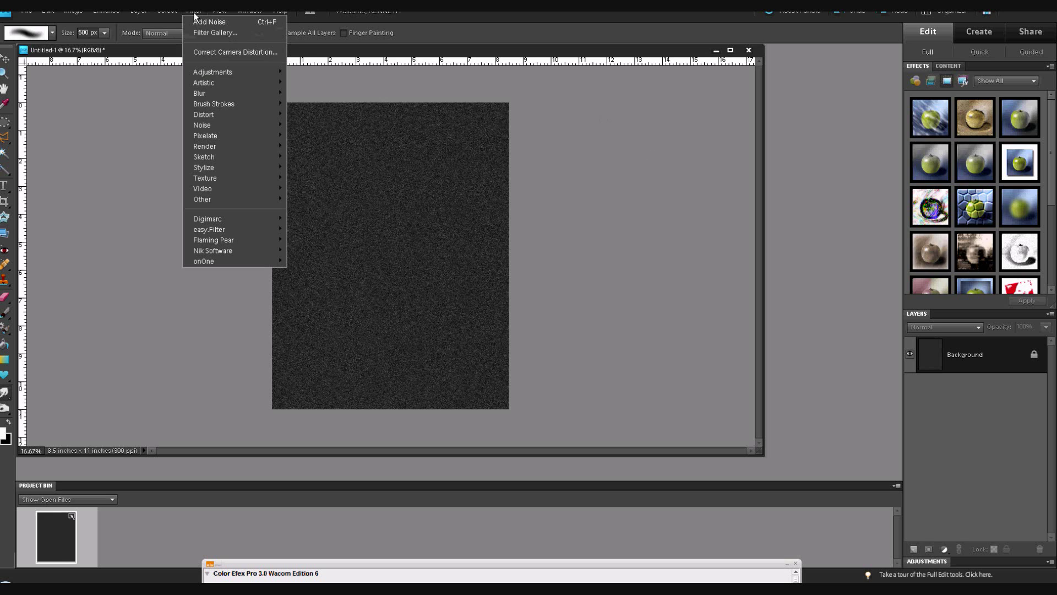
mouse_move(266, 93)
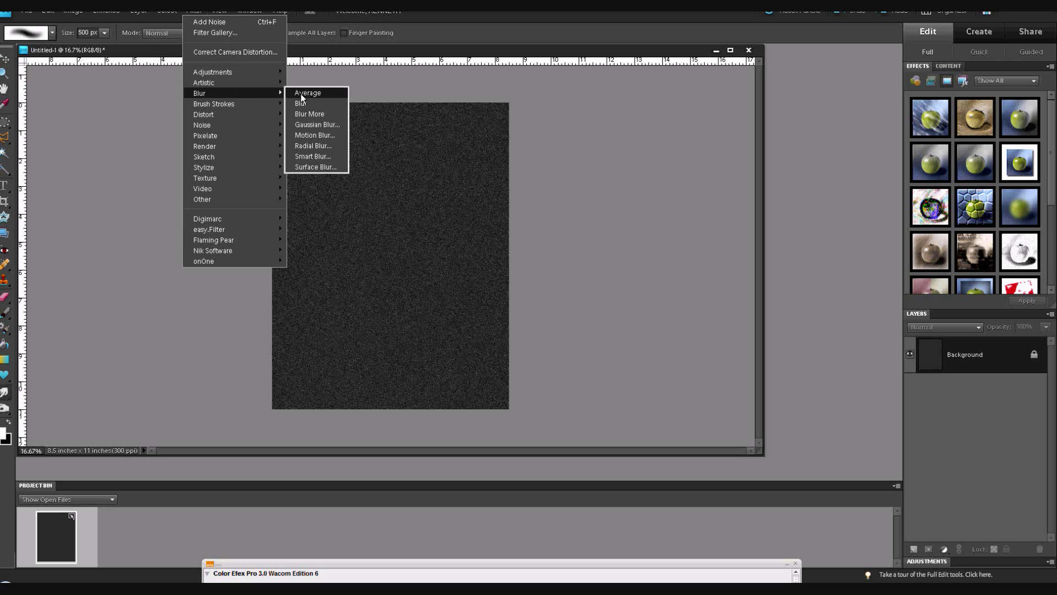
left_click(311, 126)
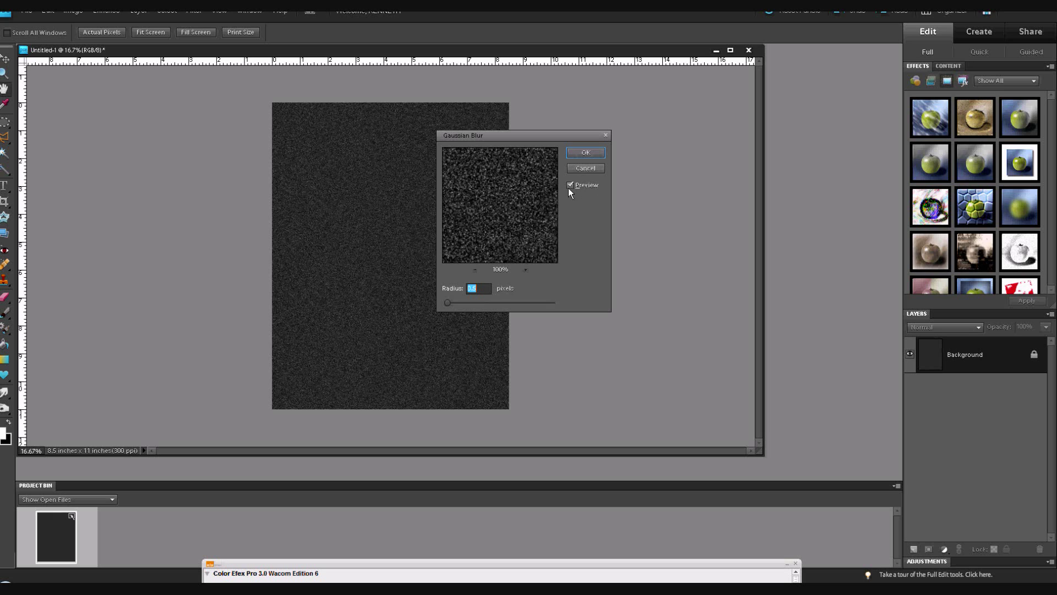
left_click(581, 155)
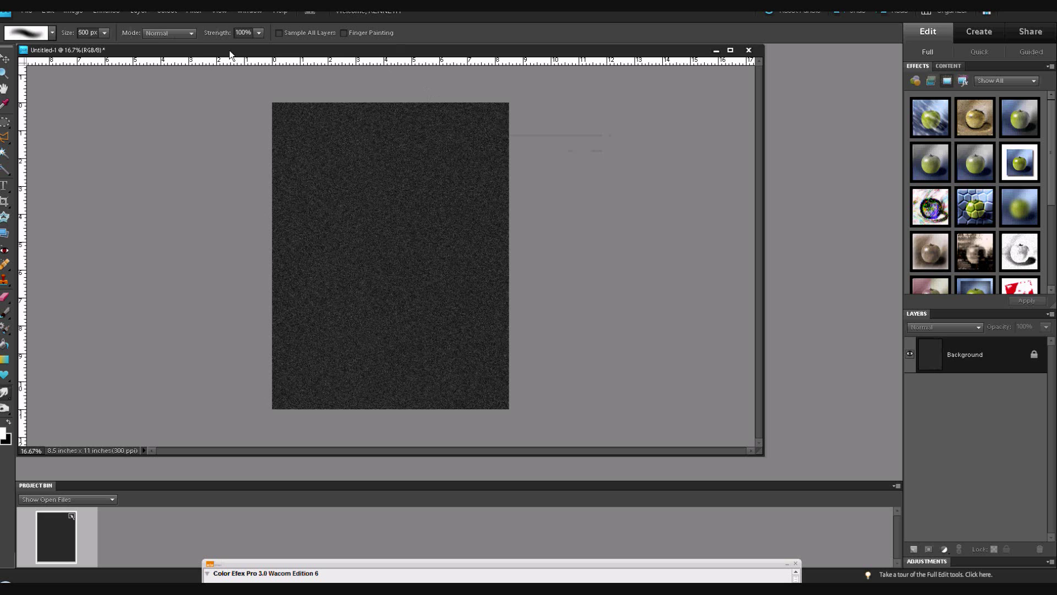
Step: Apply Threshold at about level 96 so white star specks appear on black
left_click(195, 14)
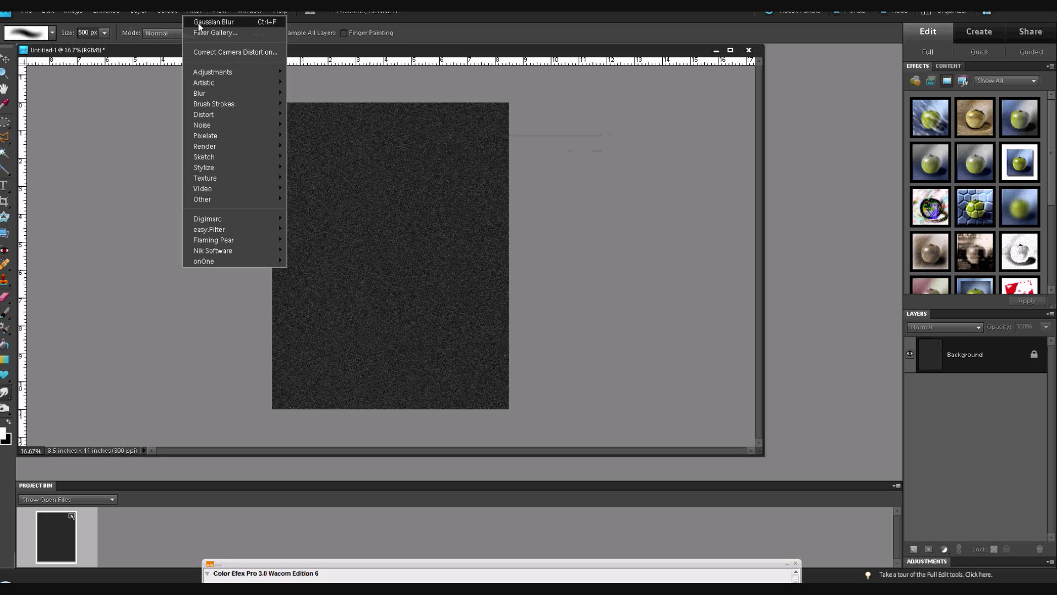
mouse_move(230, 71)
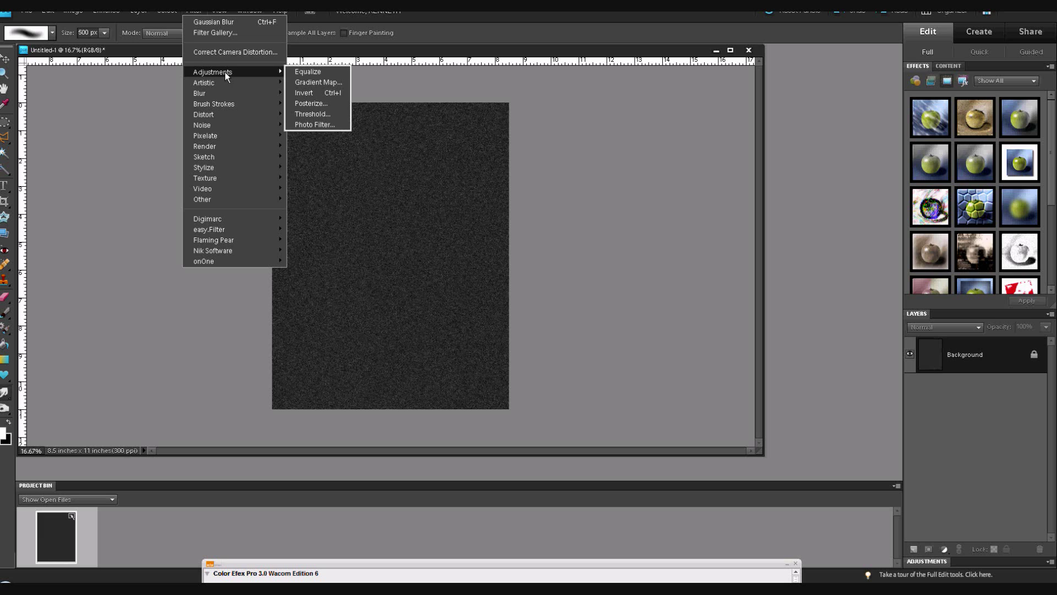
left_click(306, 114)
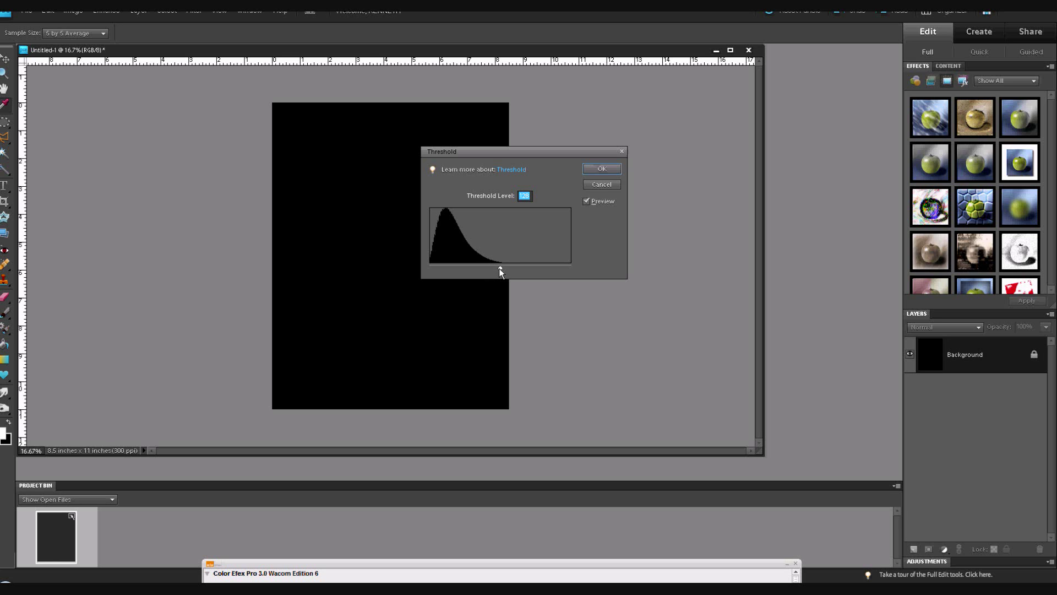
left_click_drag(500, 268, 494, 270)
left_click_drag(491, 269, 476, 270)
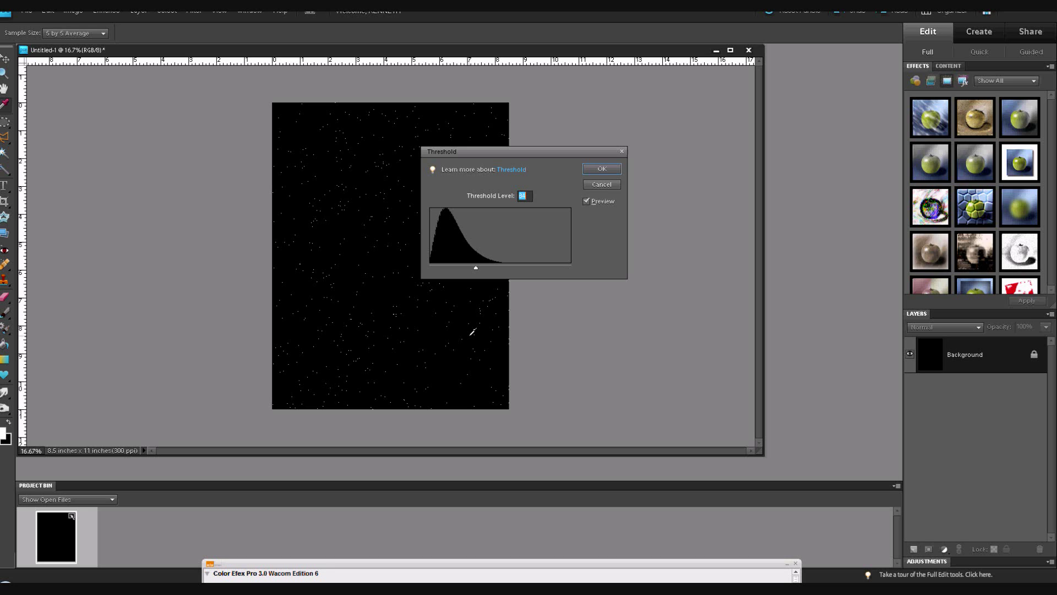
left_click(596, 170)
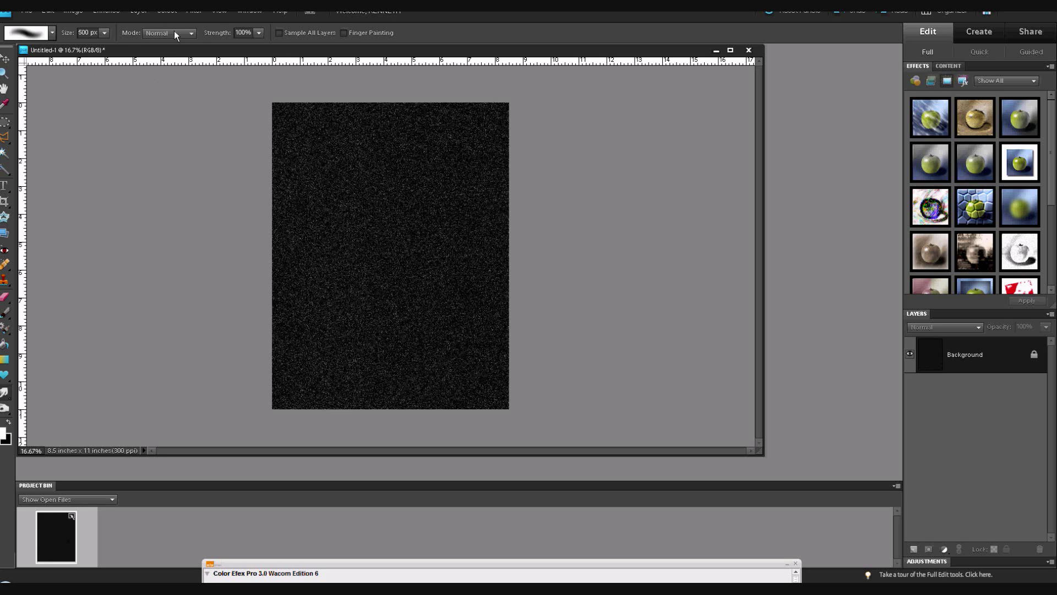
Step: Run Gaussian Blur again with a small radius over the star specks
left_click(194, 10)
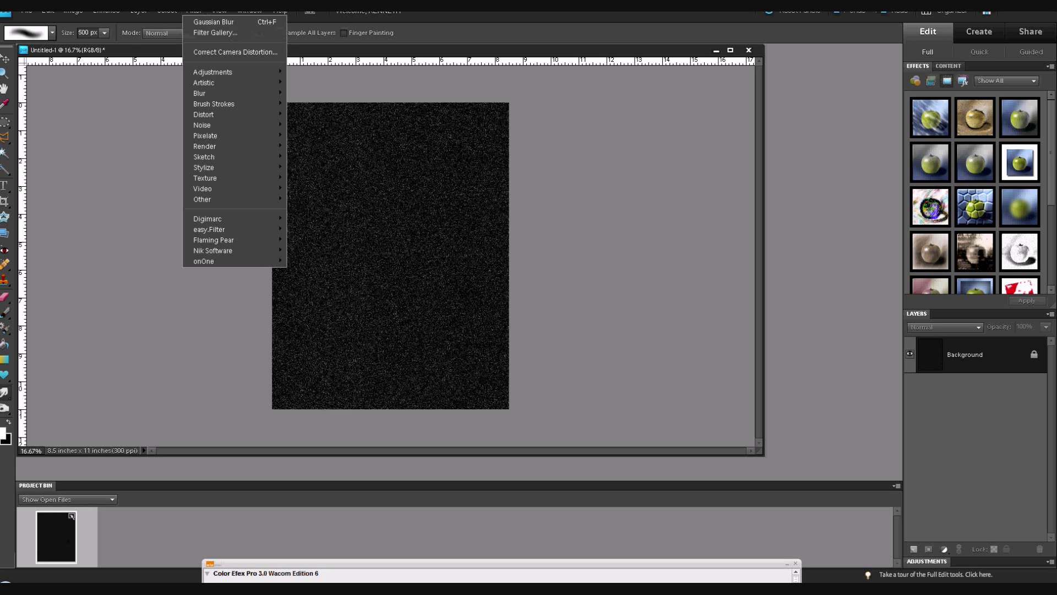
mouse_move(247, 121)
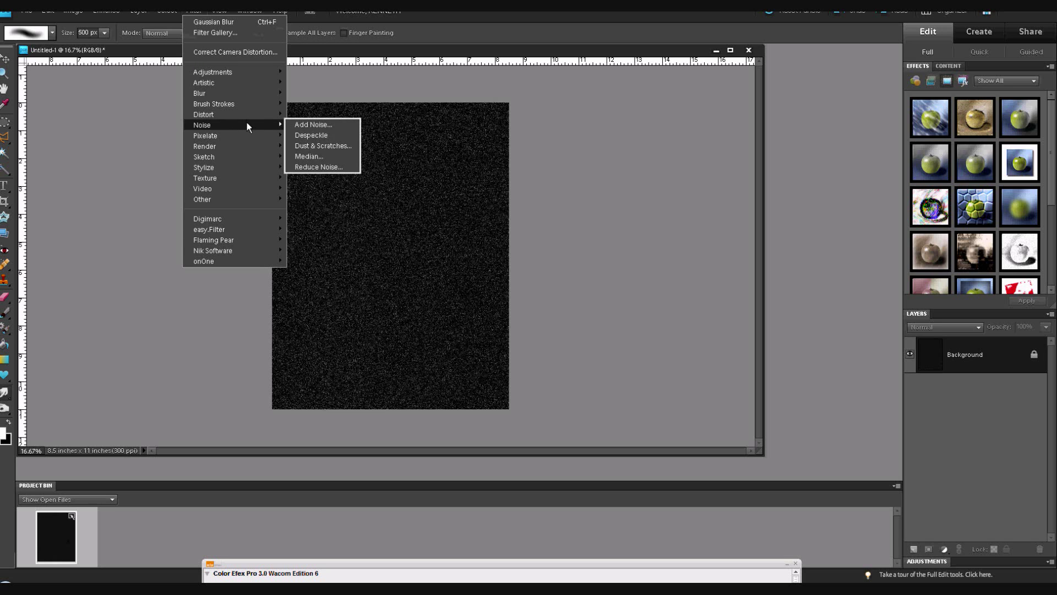
mouse_move(253, 94)
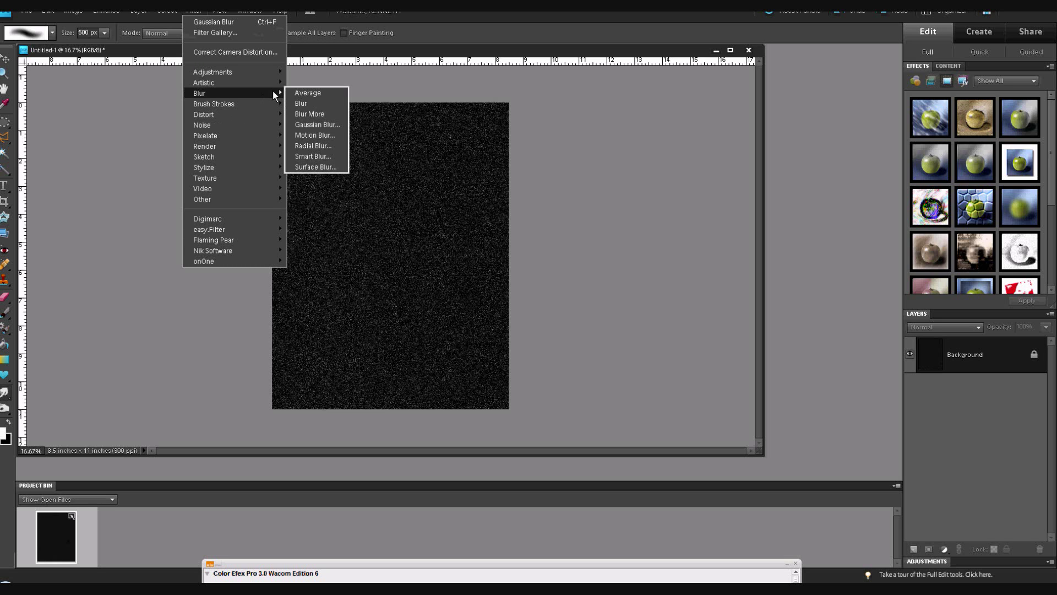
left_click(313, 125)
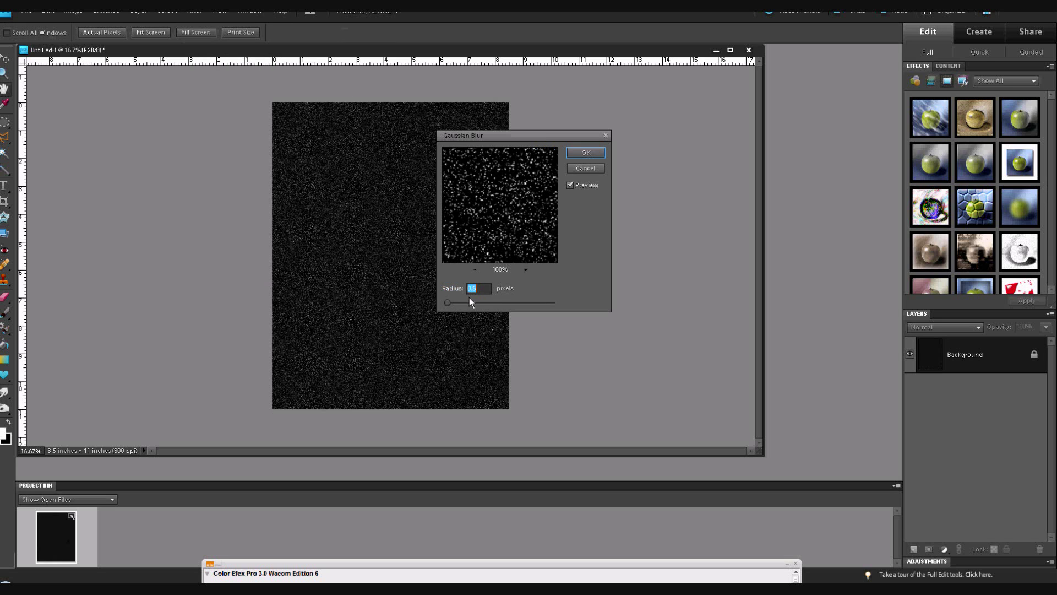
left_click(582, 153)
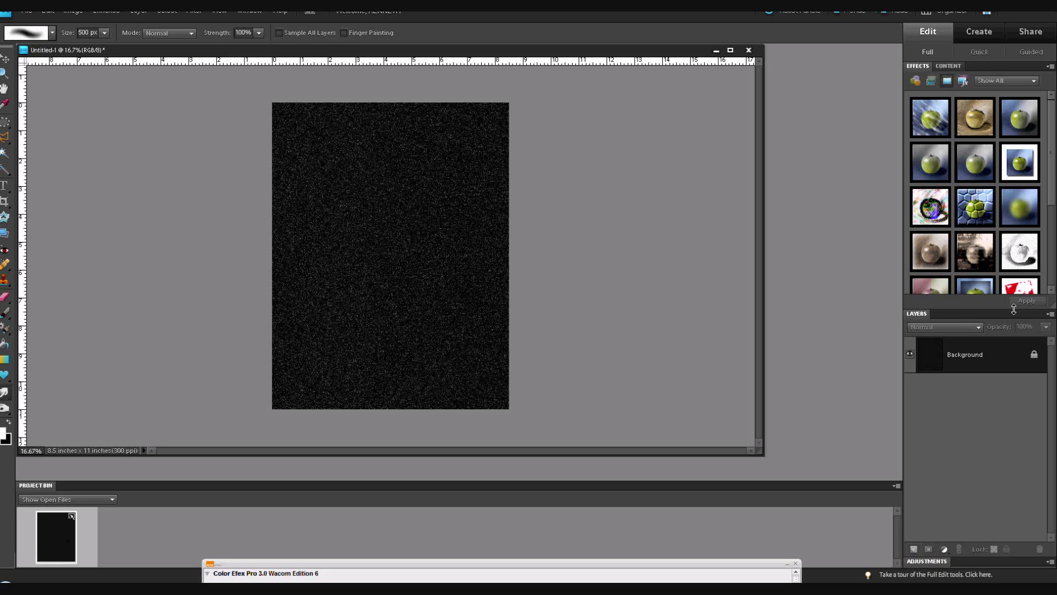
Step: Add Layer 1 above the Background and fill it with solid black
left_click(912, 549)
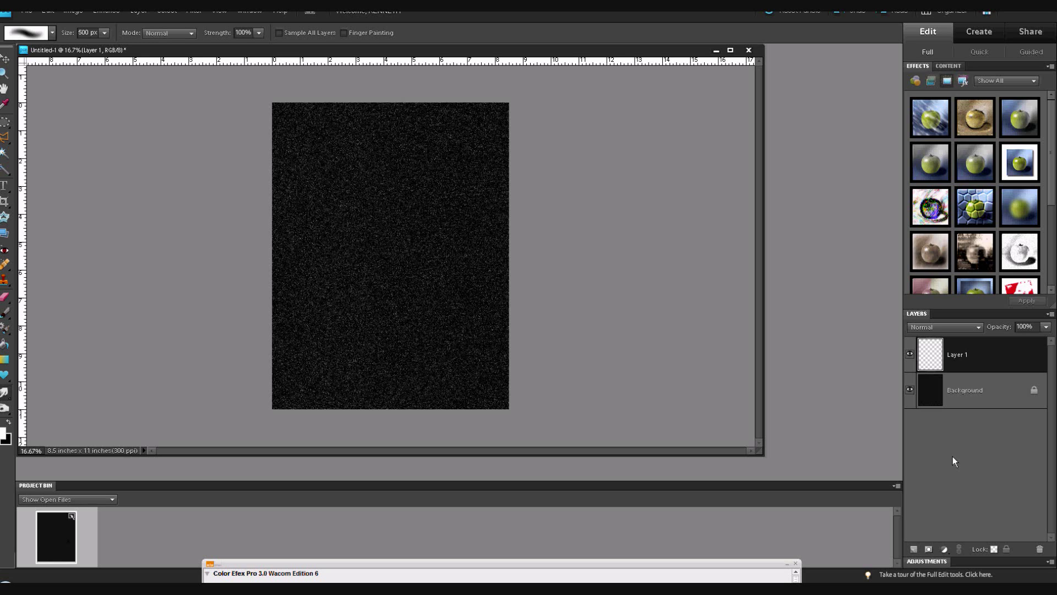
left_click(8, 422)
key("alt+BackSpace")
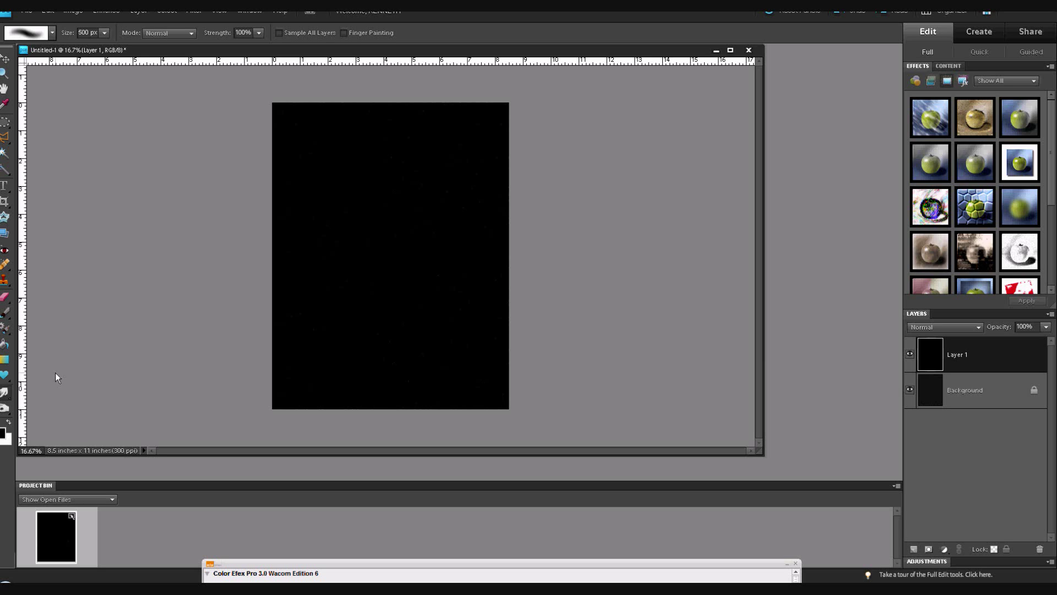
Step: Render a 50-300mm Zoom lens flare at brightness 102, centred upper right, on Layer 1
left_click(192, 13)
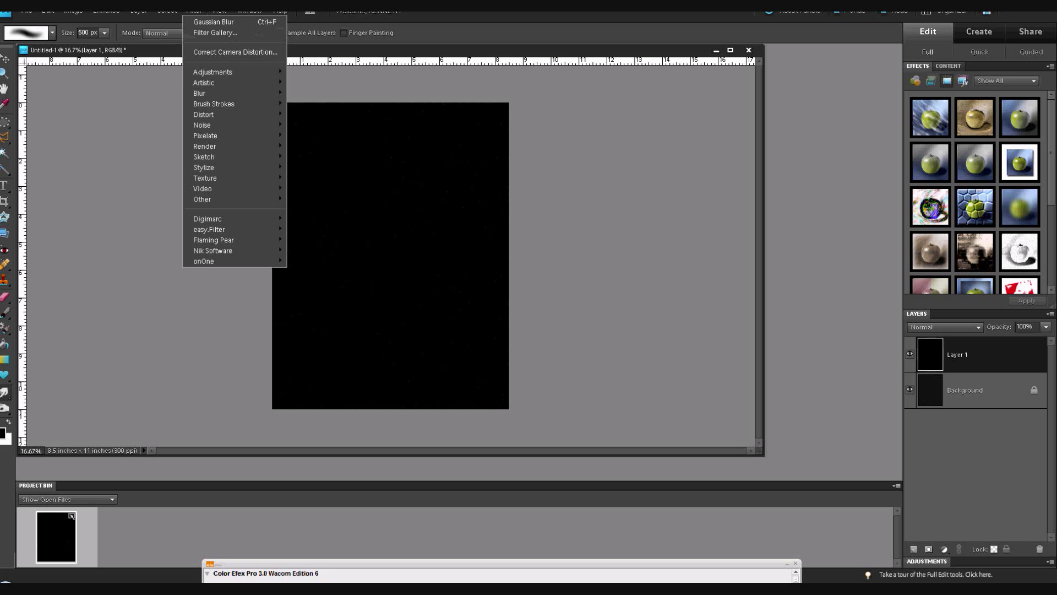
mouse_move(239, 144)
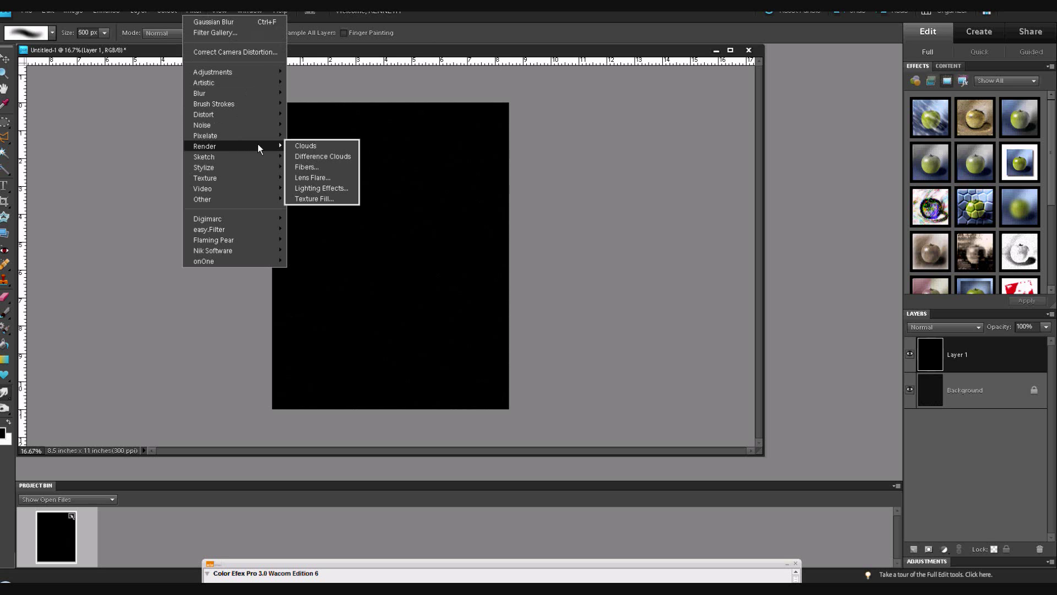
left_click(319, 177)
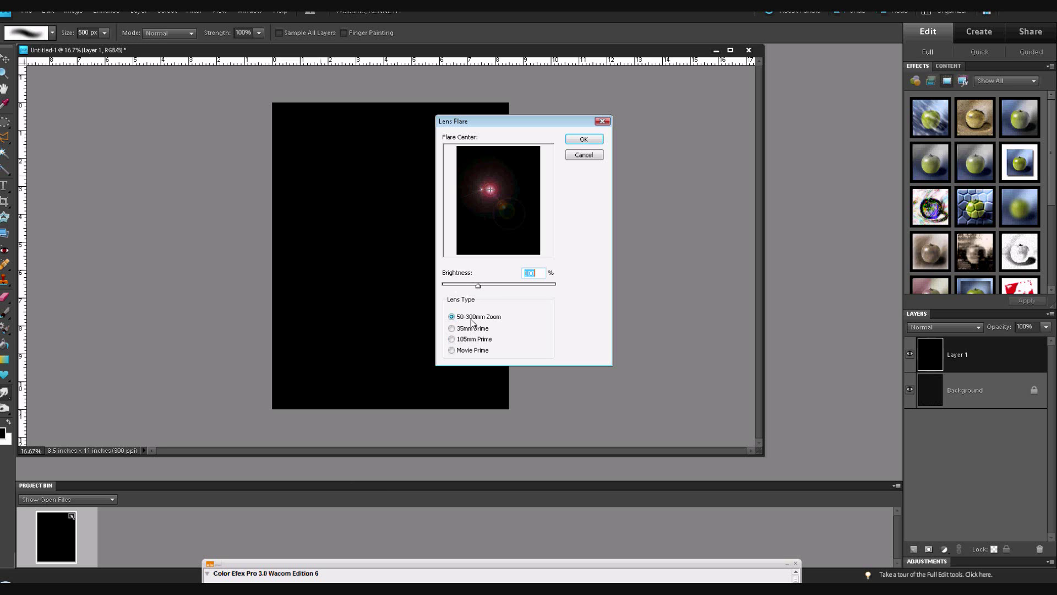
left_click(451, 351)
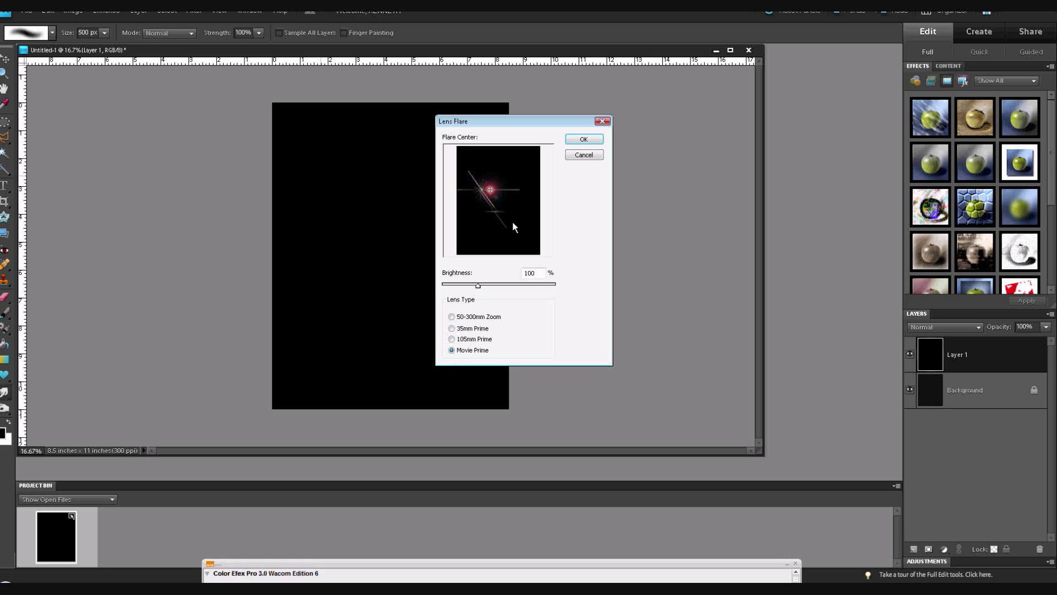
left_click(452, 339)
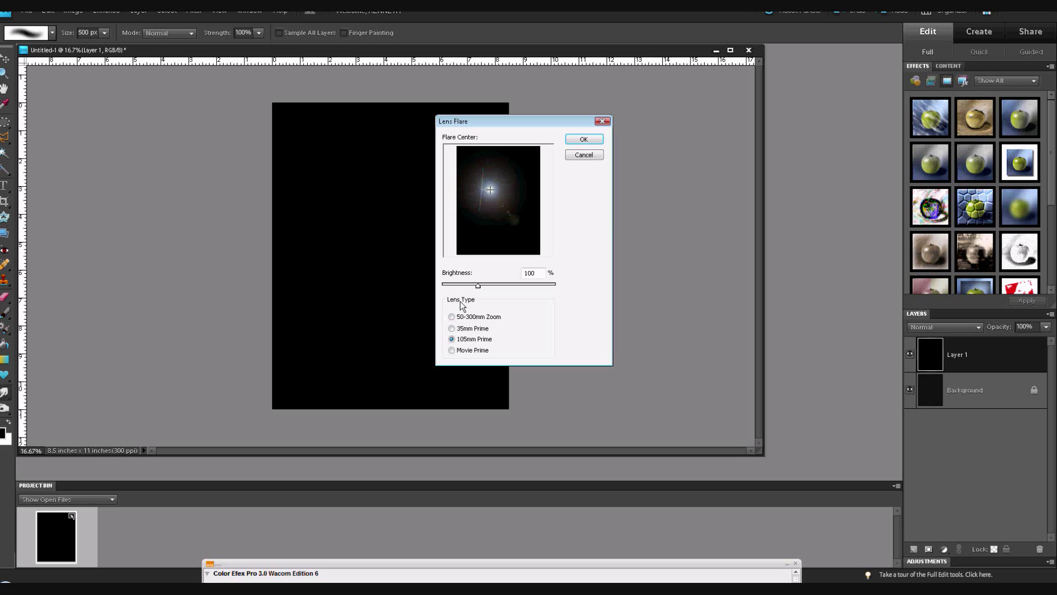
left_click(452, 328)
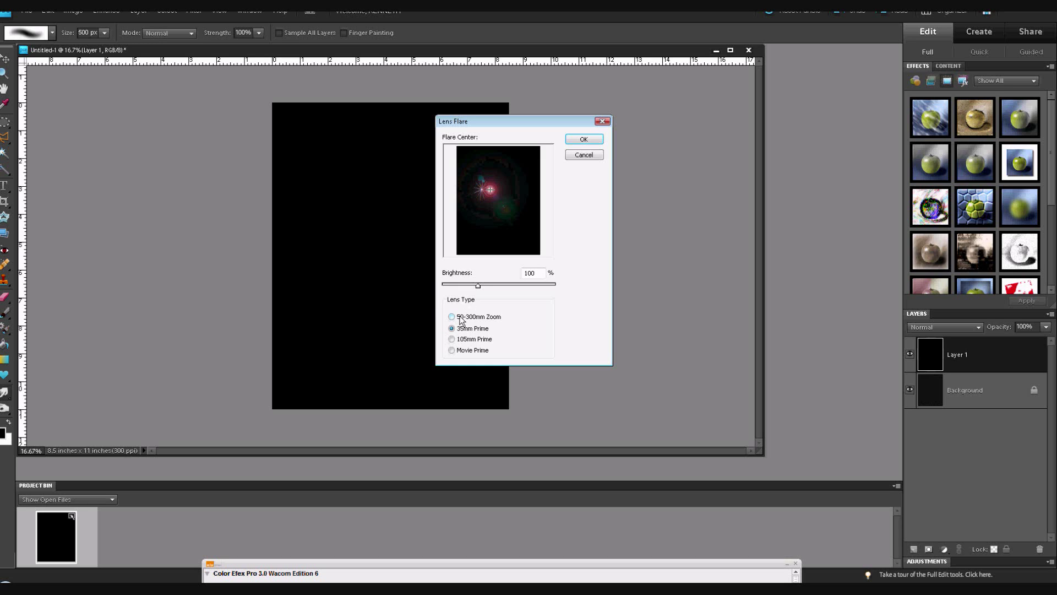
left_click(452, 317)
mouse_move(478, 285)
left_mouse_down()
mouse_move(503, 287)
mouse_move(487, 287)
left_mouse_up()
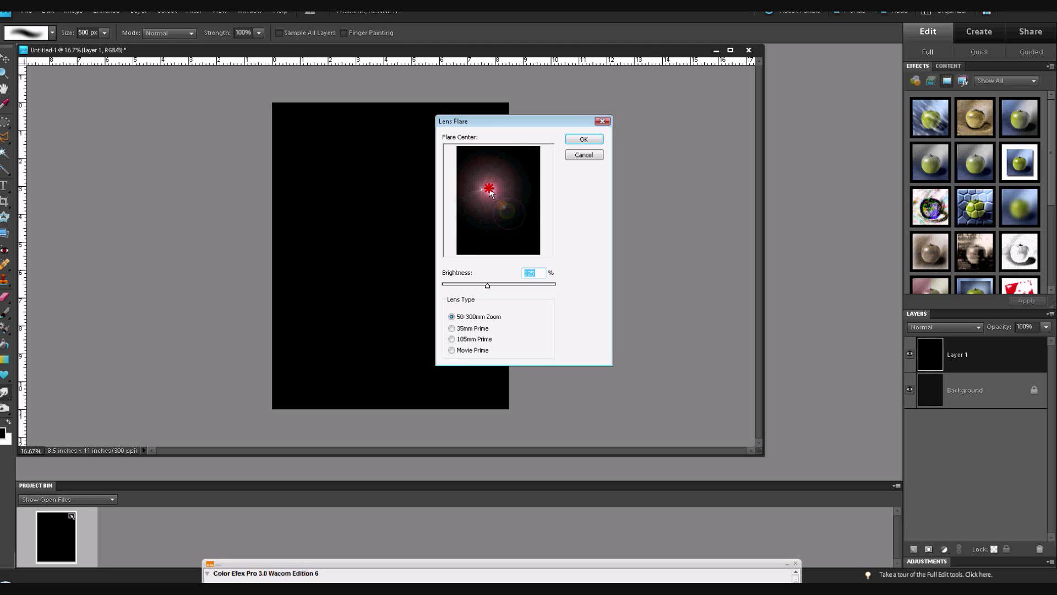
left_click_drag(489, 189, 519, 171)
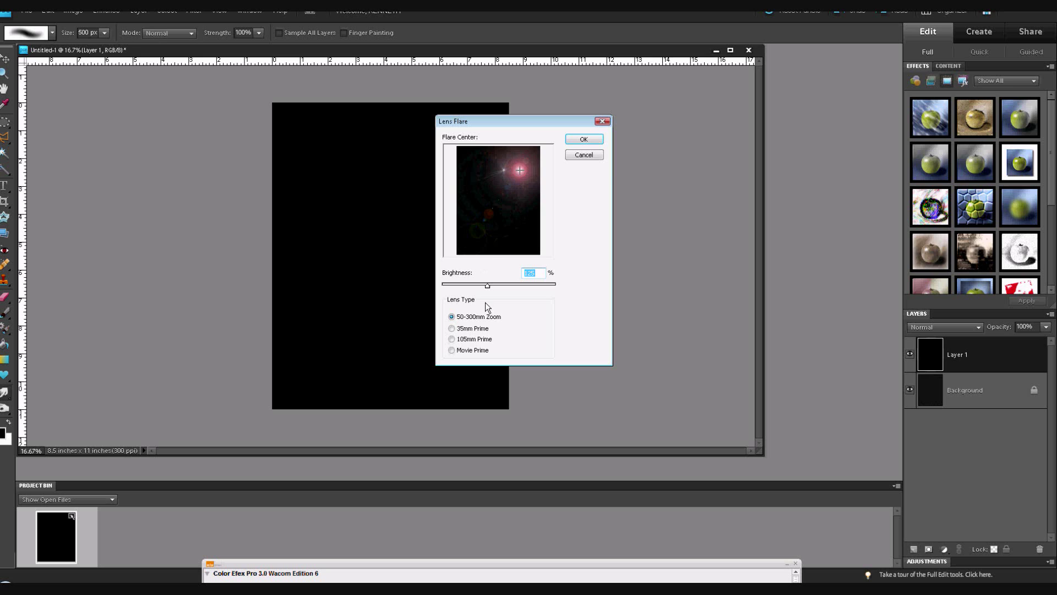
left_click(587, 141)
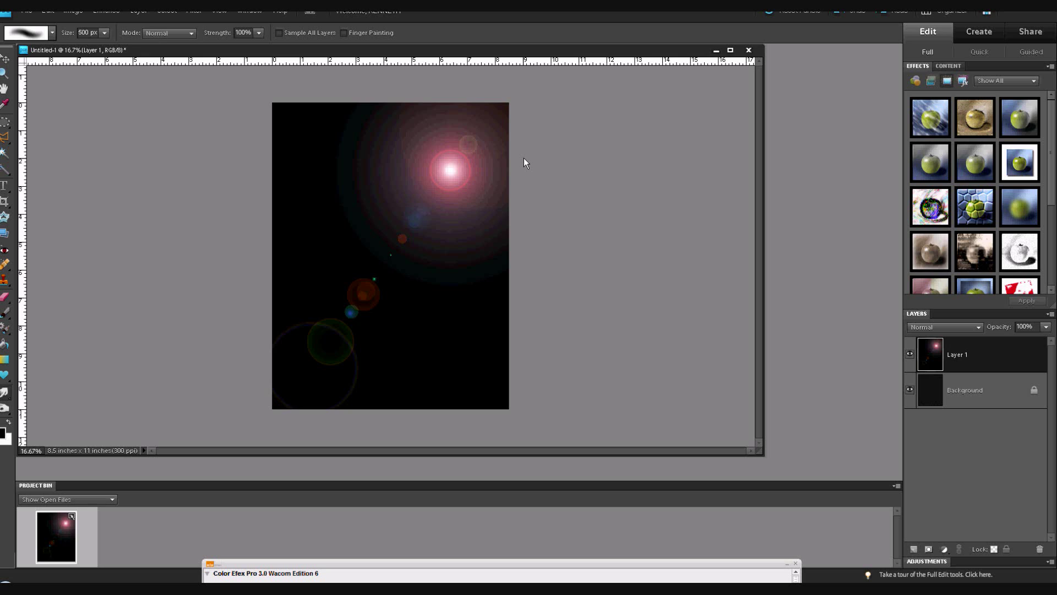
Step: Set Layer 1 to Screen blend mode and adjust its opacity to 99%
left_click(979, 327)
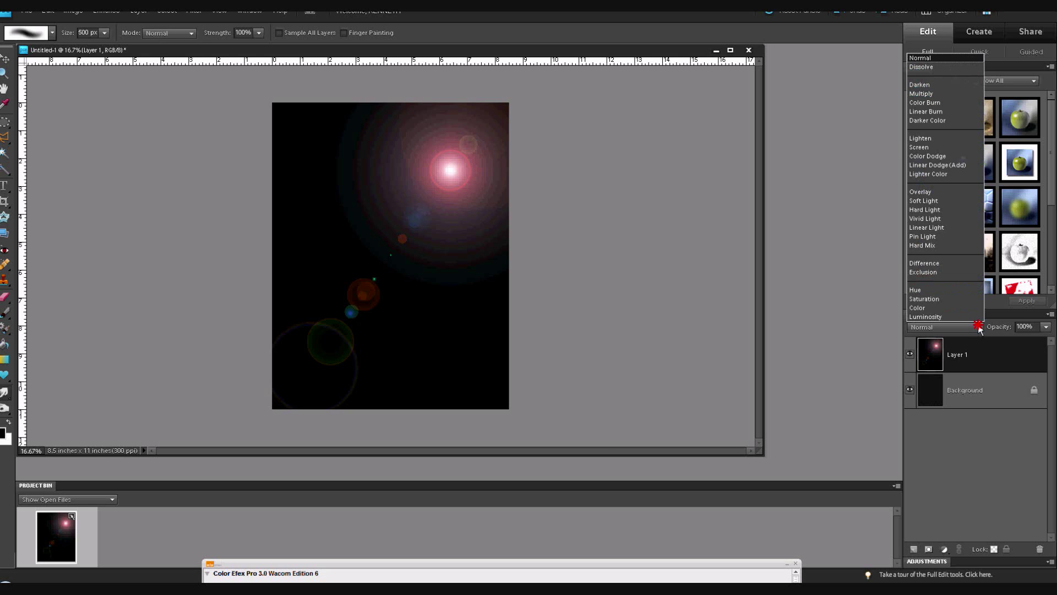
left_click(930, 147)
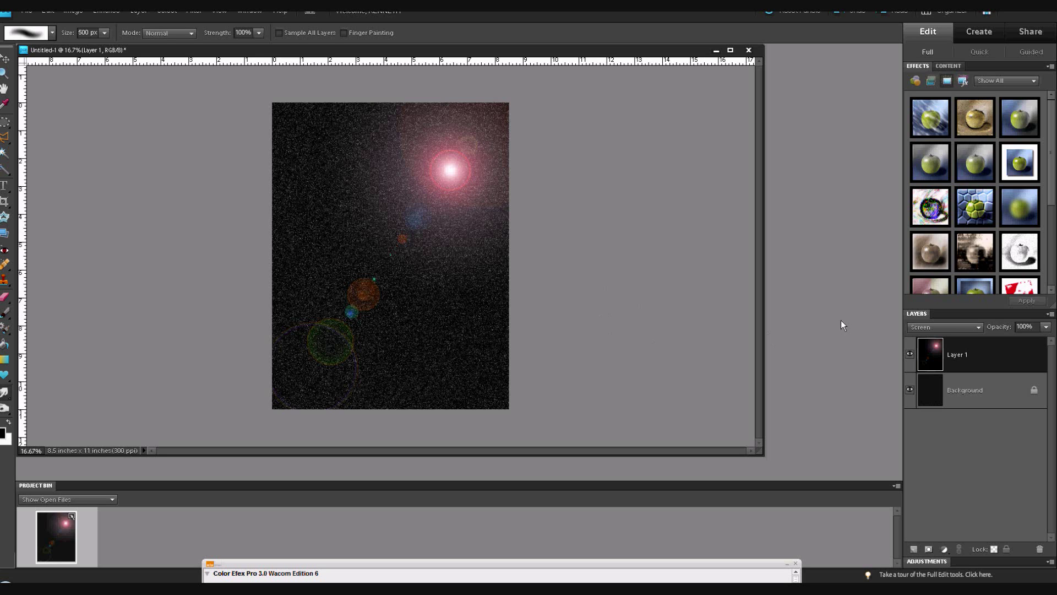
left_click(1006, 327)
left_click_drag(1006, 328, 993, 329)
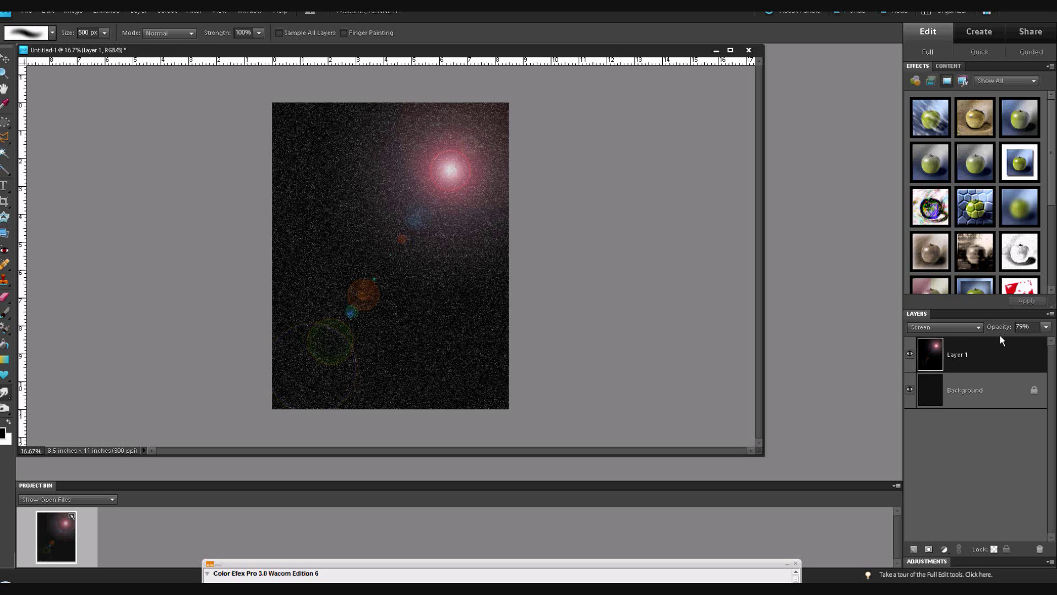
left_click(1046, 328)
left_click_drag(1040, 341, 1046, 339)
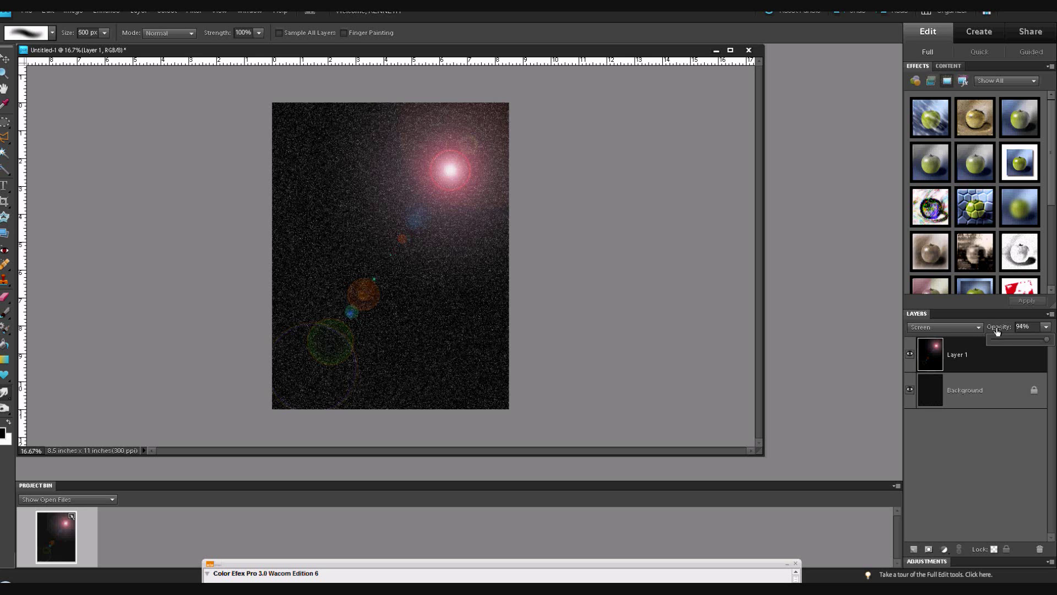
left_click_drag(1000, 329, 1002, 328)
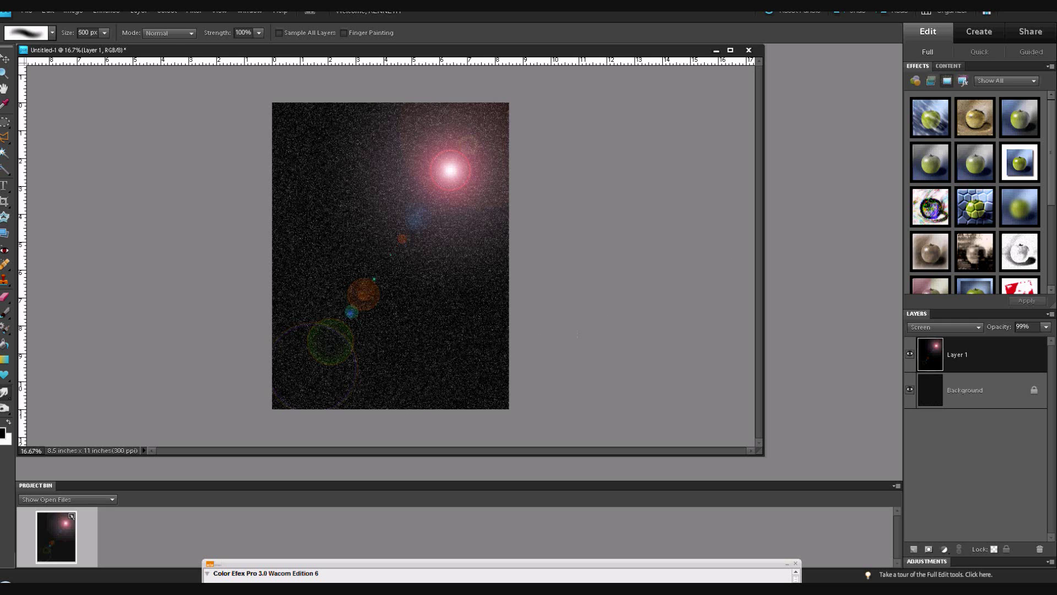
Step: Add a black-filled Layer 2 directly above the Background layer
left_click(995, 402)
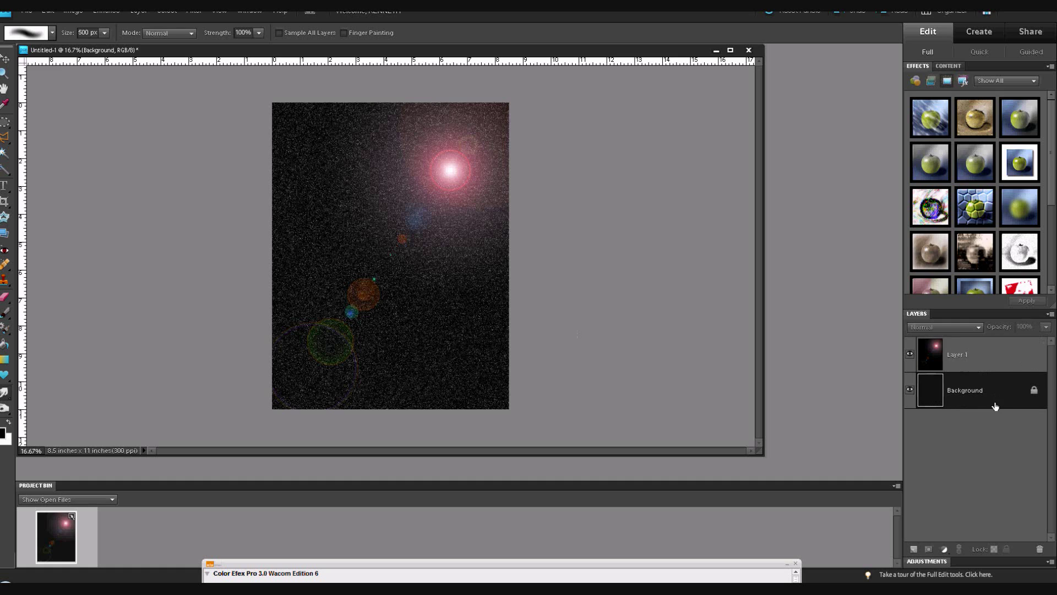
left_click(913, 549)
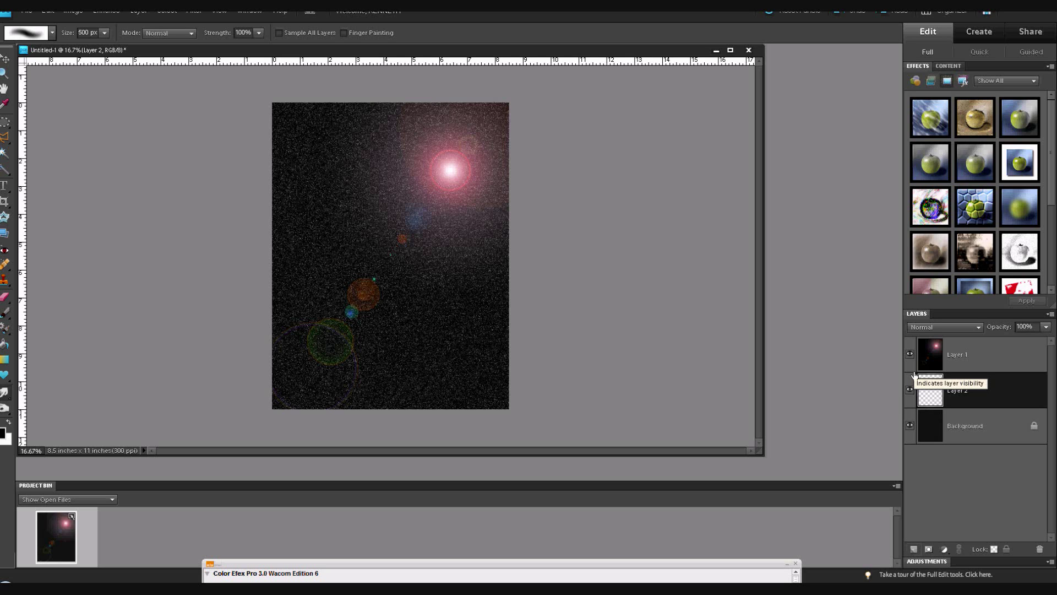
key("alt+BackSpace")
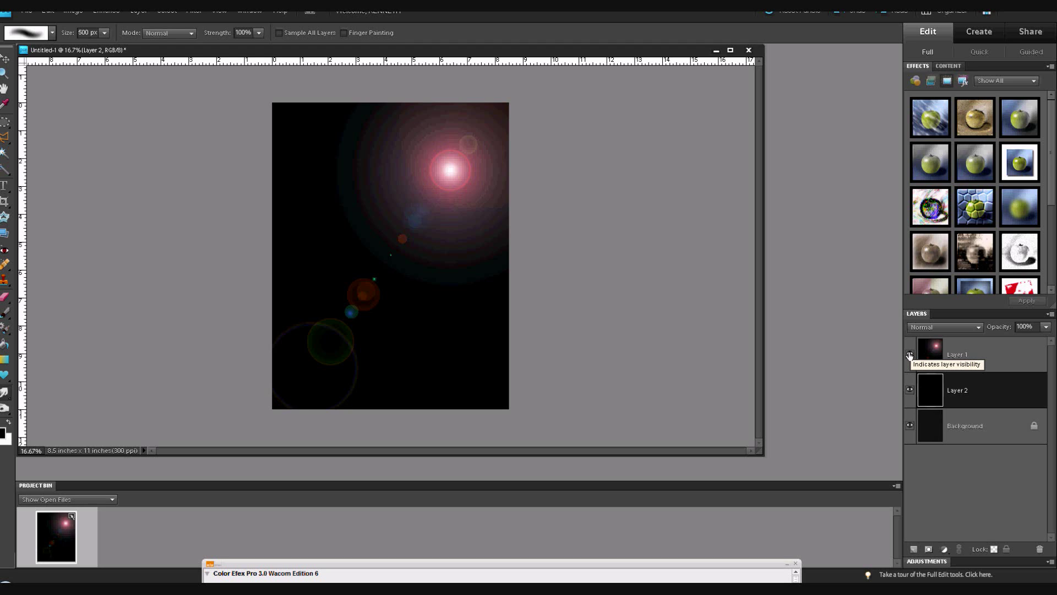
Step: Hide the lens flare Layer 1 and select the Brush with white as foreground colour
left_click(910, 357)
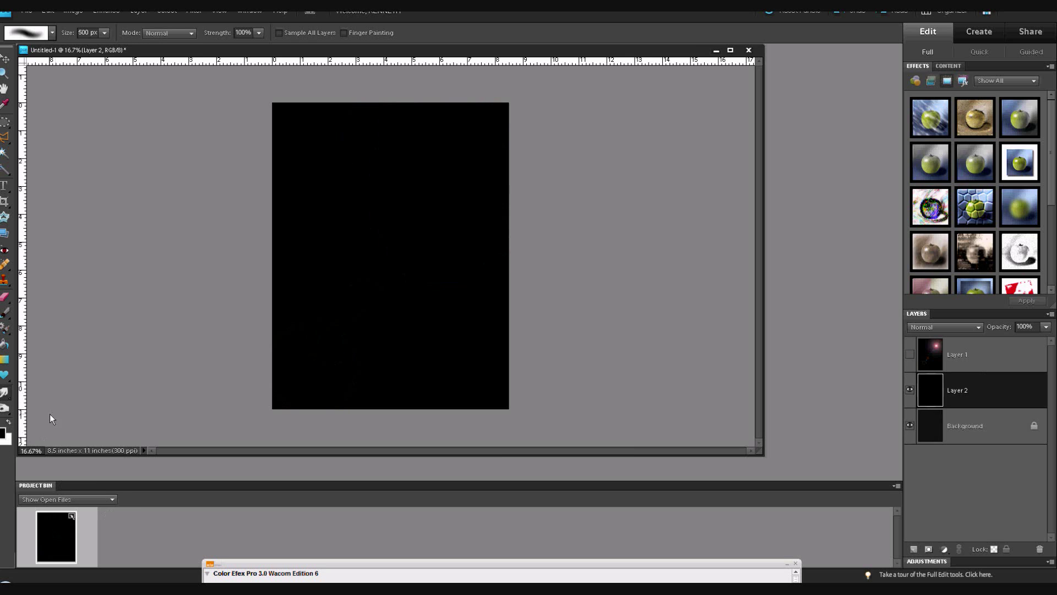
key("b")
key("x")
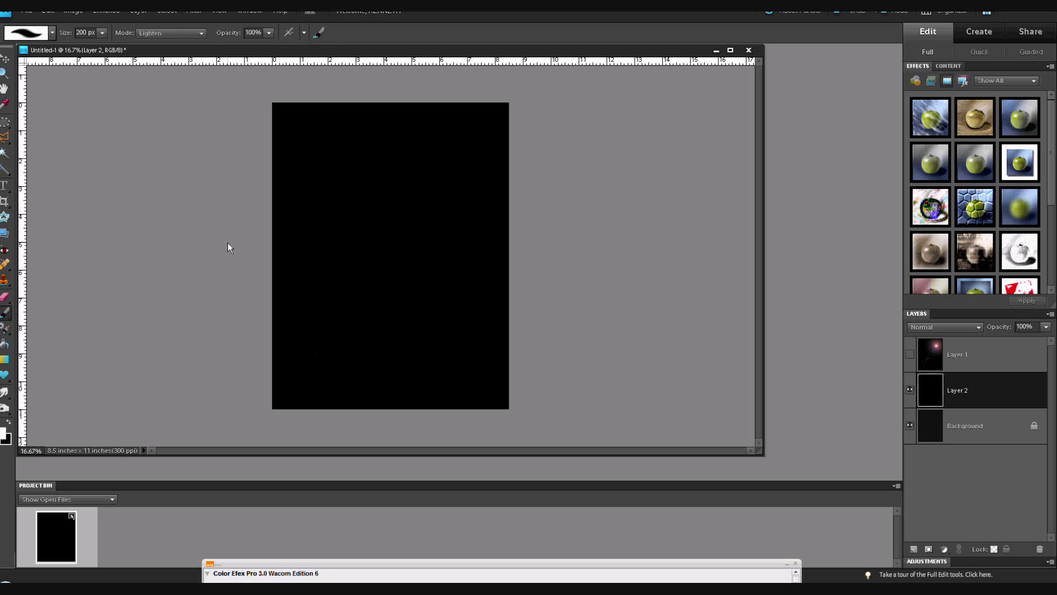
Step: Paint a white stick figure with body, raised arms, leg and round head, then pick the Smudge Tool
mouse_move(302, 355)
left_mouse_down()
mouse_move(361, 302)
mouse_move(435, 185)
left_mouse_up()
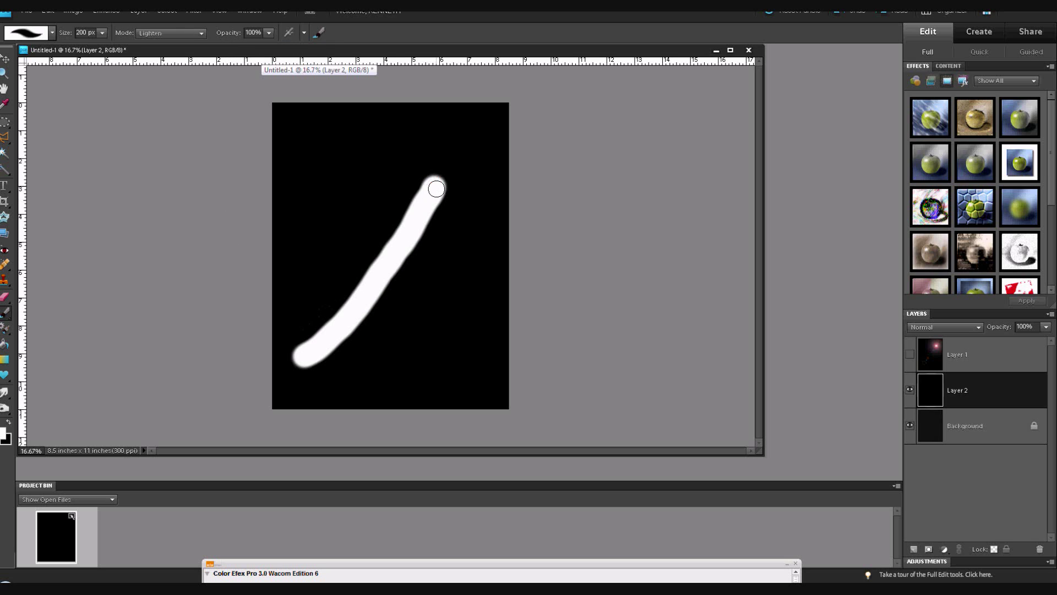
mouse_move(386, 282)
left_mouse_down()
mouse_move(458, 216)
mouse_move(484, 171)
left_mouse_up()
left_click_drag(386, 300, 347, 380)
left_click_drag(377, 275, 371, 219)
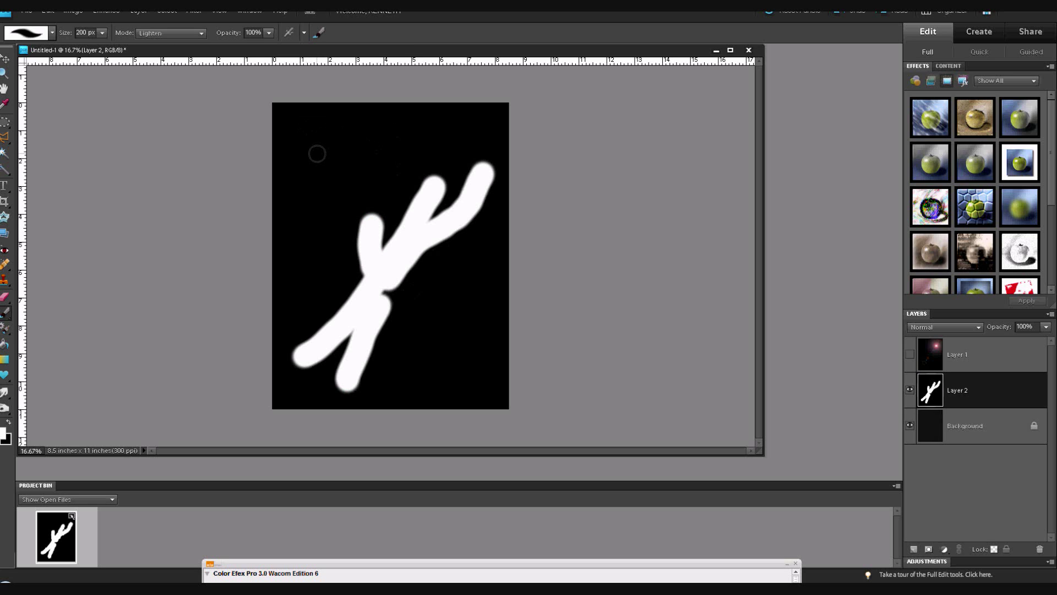
mouse_move(318, 153)
left_mouse_down()
mouse_move(312, 127)
mouse_move(299, 145)
mouse_move(304, 168)
mouse_move(336, 185)
mouse_move(355, 162)
mouse_move(354, 126)
left_mouse_up()
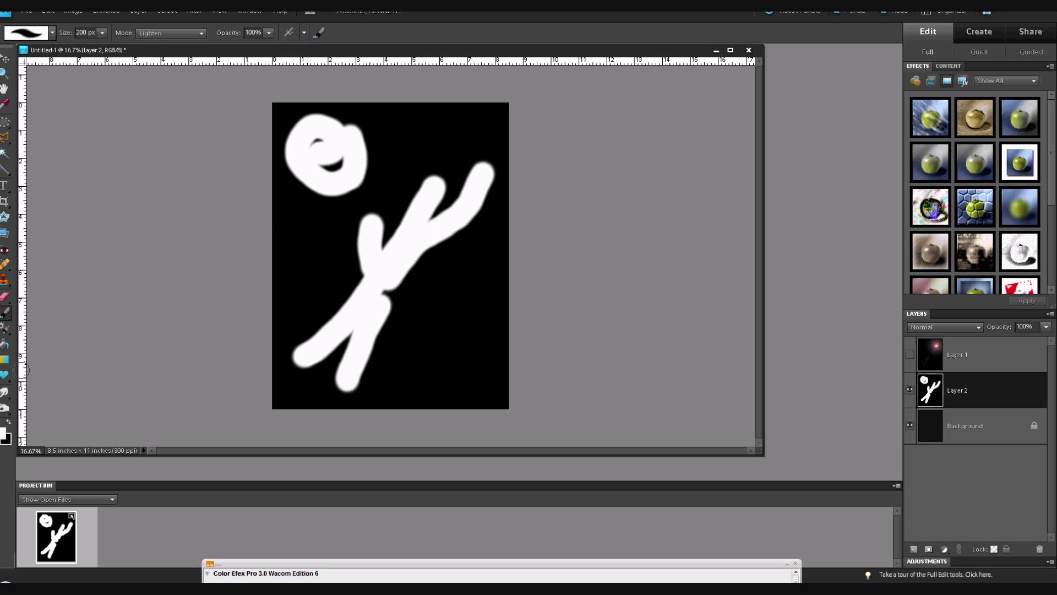
left_click(7, 393)
left_click(7, 395)
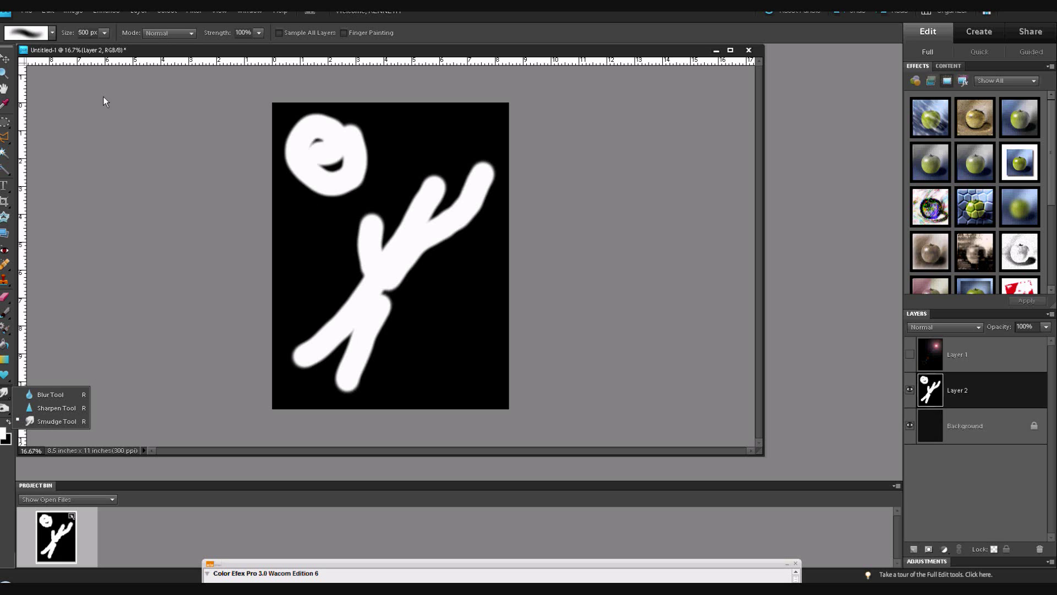
Step: Open the Liquify filter from Filter > Distort on the figure layer
left_click(194, 11)
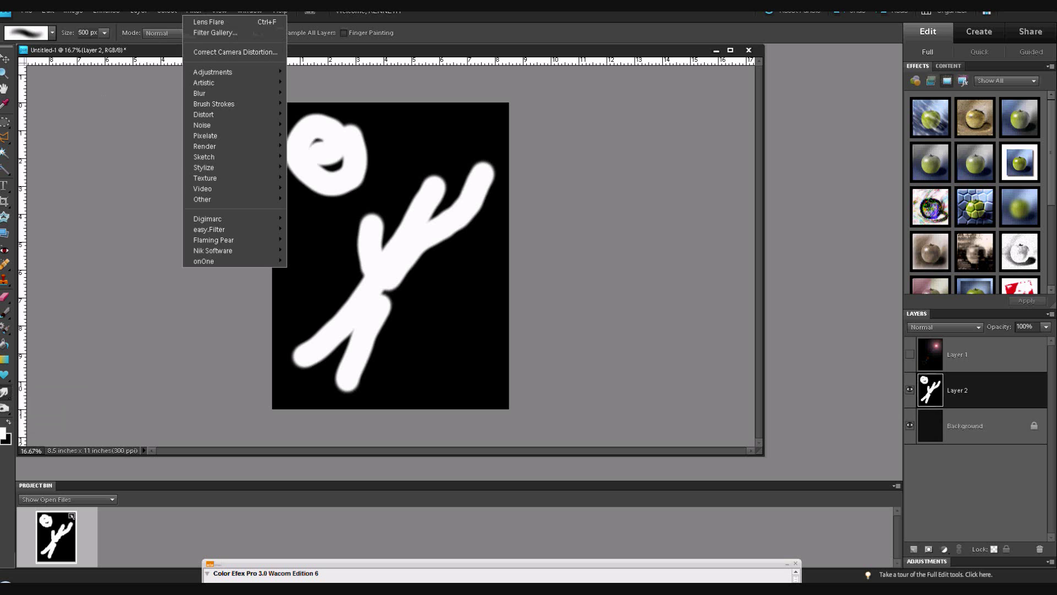
mouse_move(208, 73)
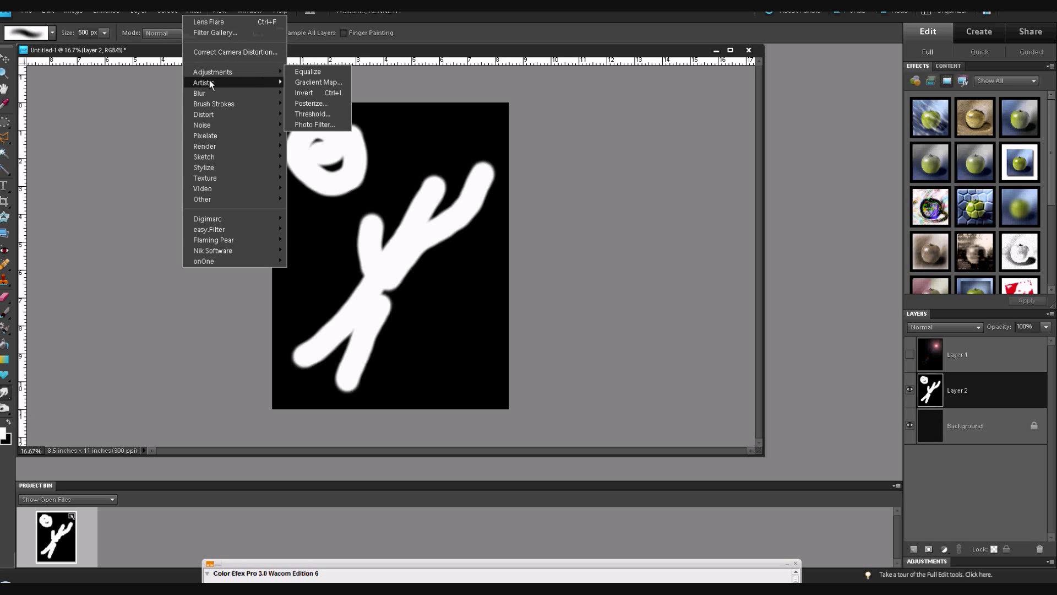
mouse_move(233, 113)
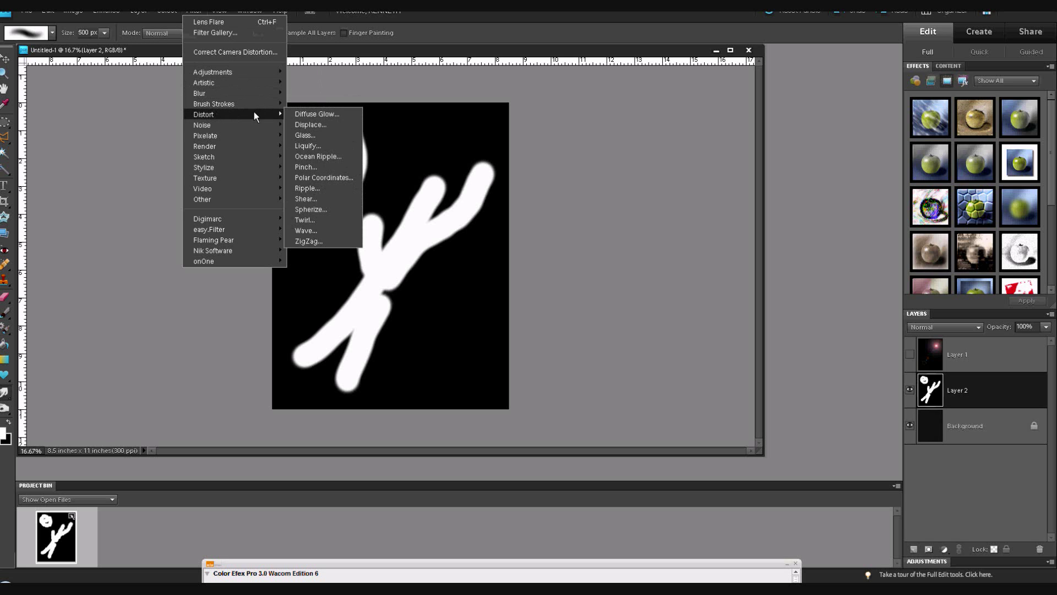
left_click(302, 146)
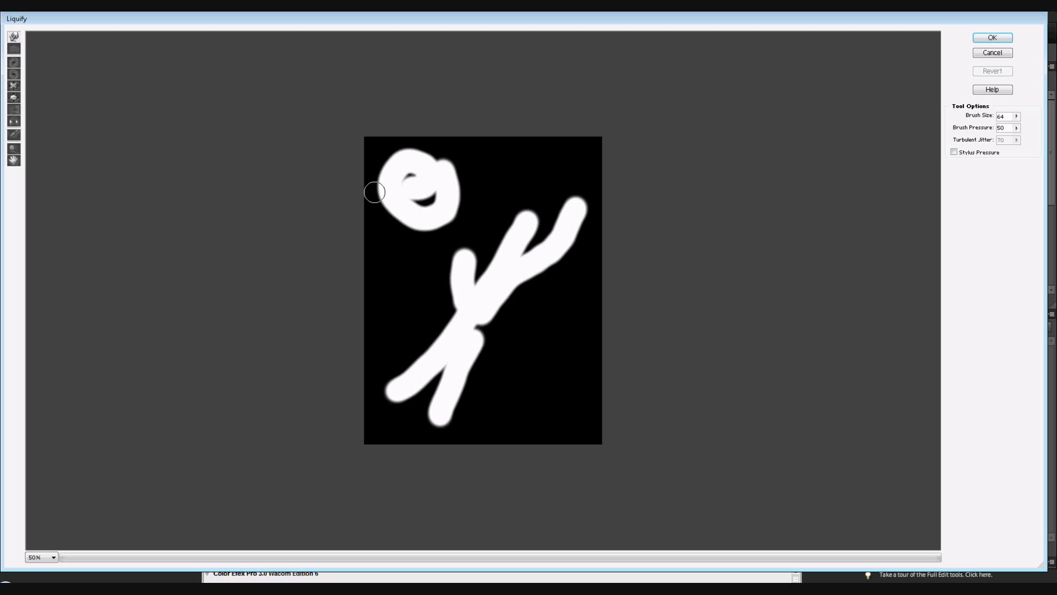
Step: Warp the arm tips upward and smear the legs and body into streaked, jagged points
mouse_move(512, 241)
left_mouse_down()
mouse_move(507, 224)
mouse_move(529, 177)
left_mouse_up()
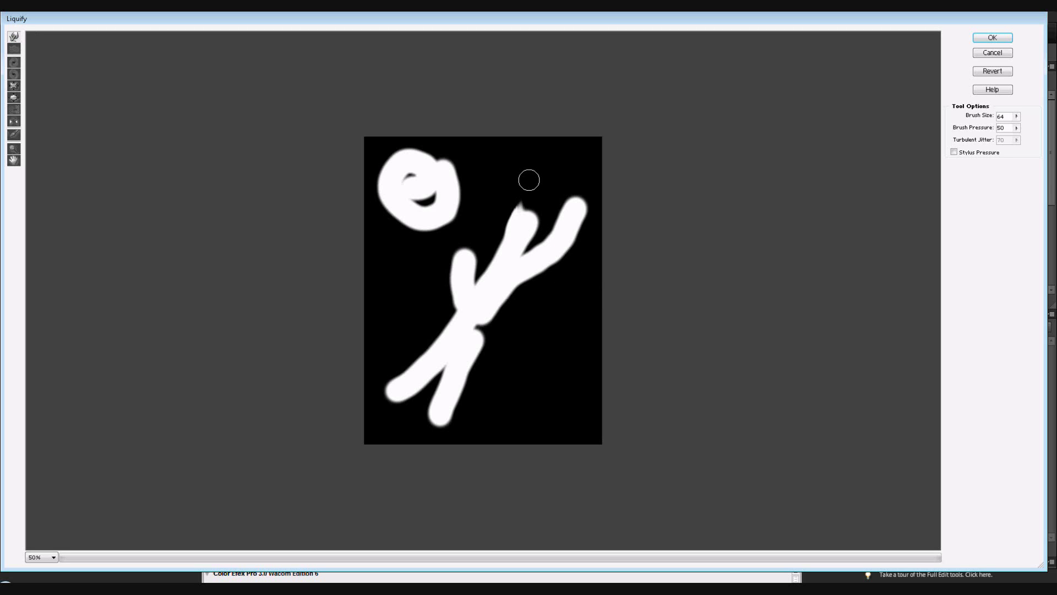
left_click_drag(573, 203, 567, 168)
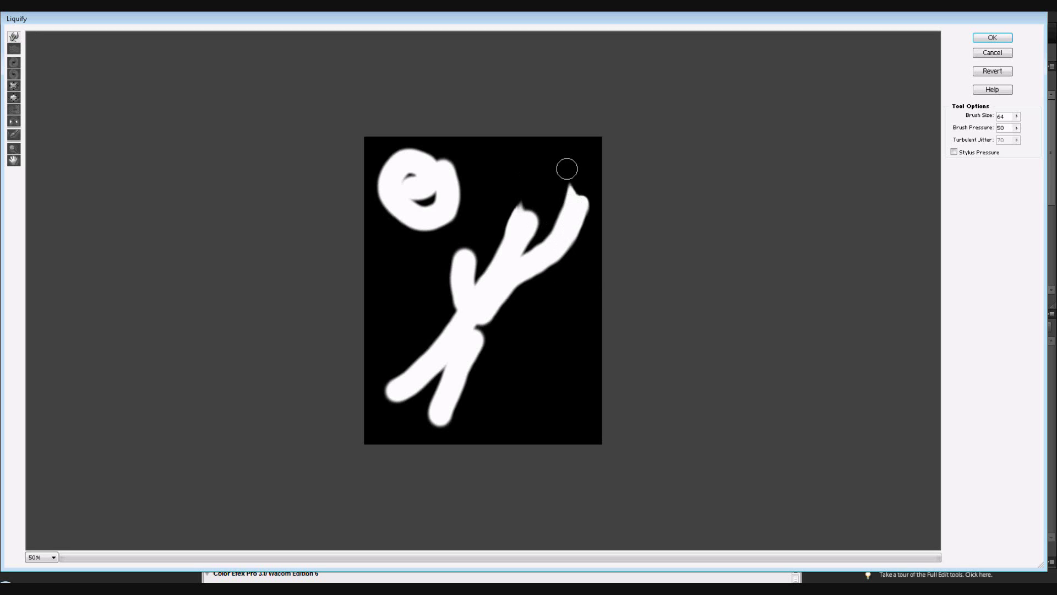
mouse_move(500, 345)
left_mouse_down()
mouse_move(478, 339)
mouse_move(477, 431)
mouse_move(475, 382)
mouse_move(461, 381)
mouse_move(470, 436)
mouse_move(433, 380)
mouse_move(432, 428)
mouse_move(421, 372)
mouse_move(397, 401)
left_mouse_up()
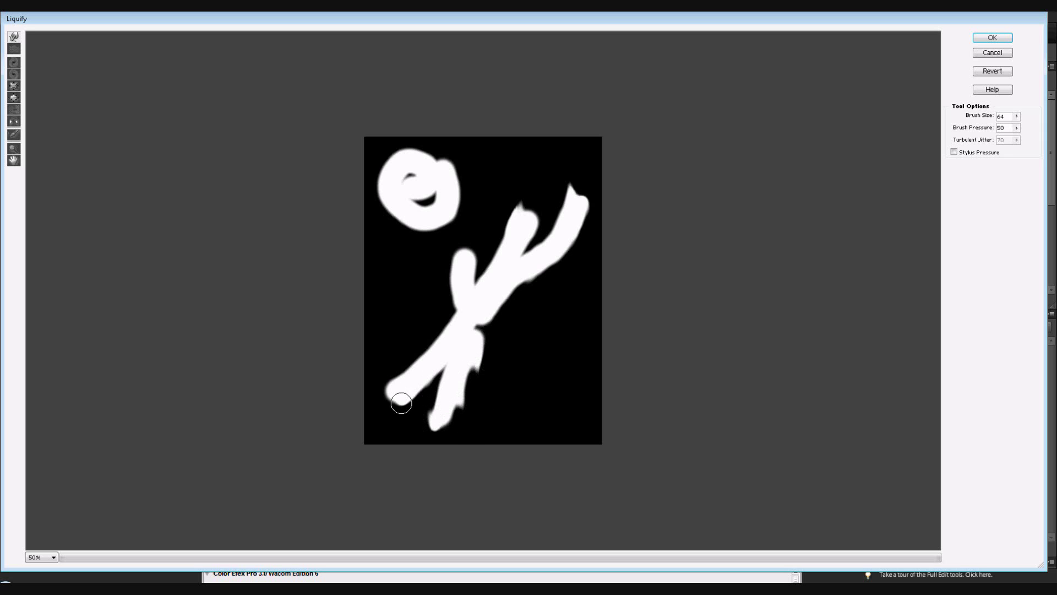
left_click_drag(443, 339, 413, 347)
left_click_drag(476, 265, 385, 309)
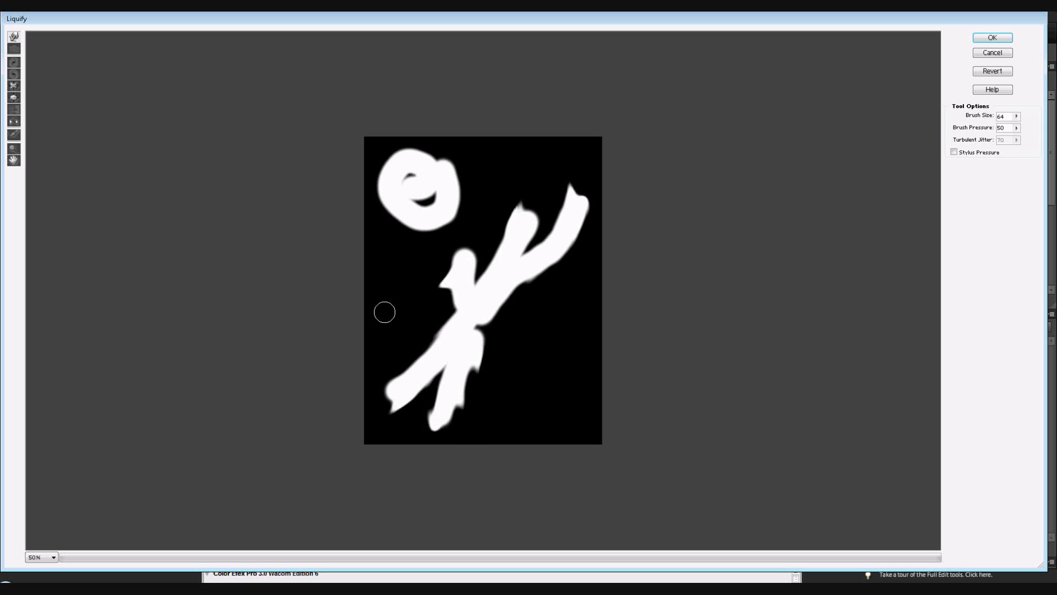
left_click_drag(452, 274, 450, 303)
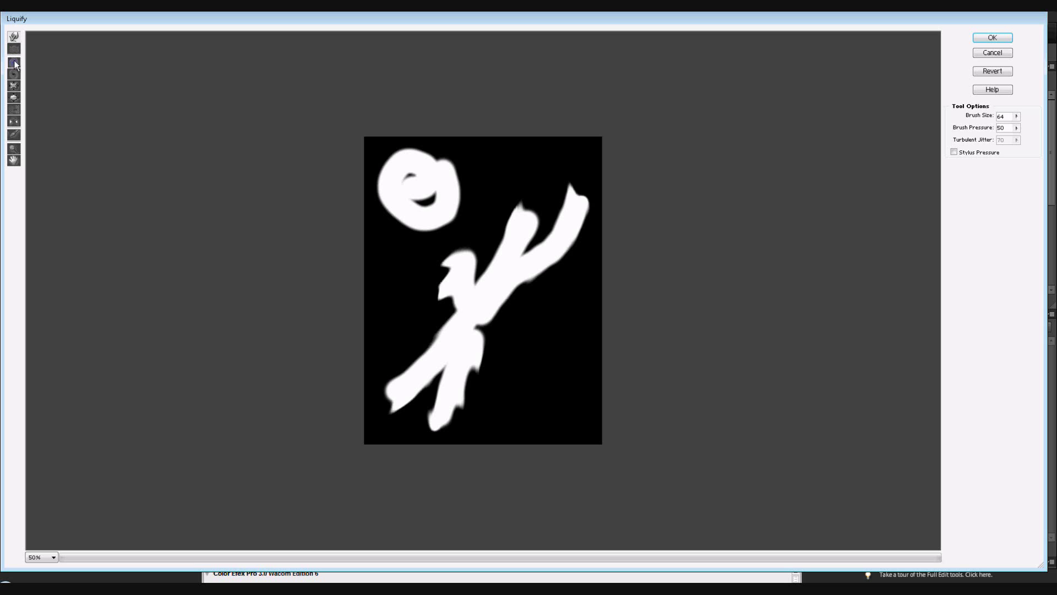
Step: Twirl clockwise curls into a spot on the figure and inside the face circle
left_click(14, 63)
left_click_drag(512, 218, 512, 218)
left_click_drag(435, 192, 410, 229)
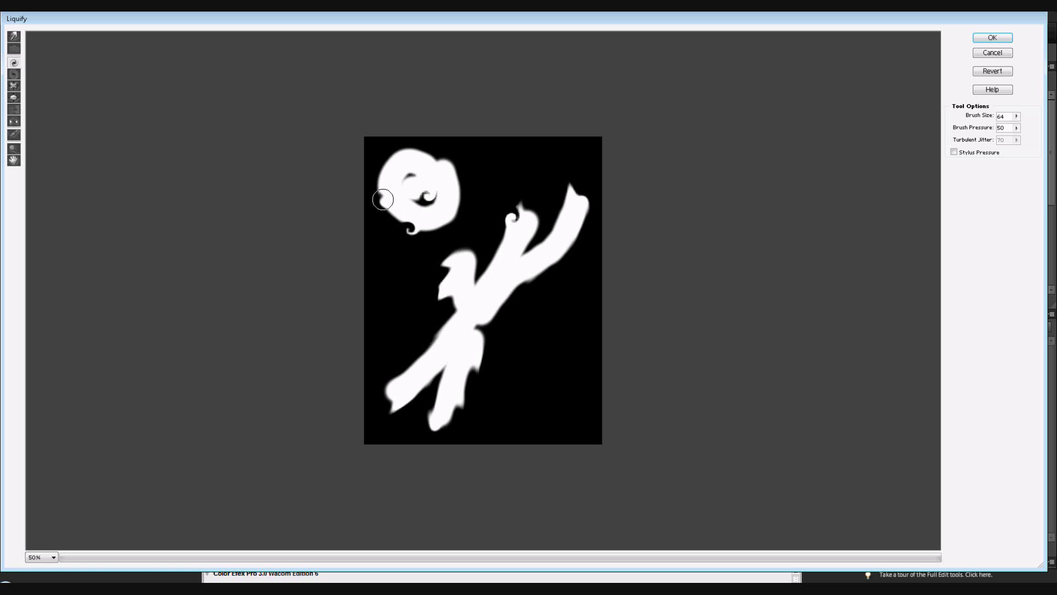
left_click_drag(384, 199, 384, 199)
Step: Twist more curls into the head's top and right edges, then roughen the right arm tip with Turbulence
left_click_drag(383, 199, 384, 199)
left_click_drag(434, 159, 434, 159)
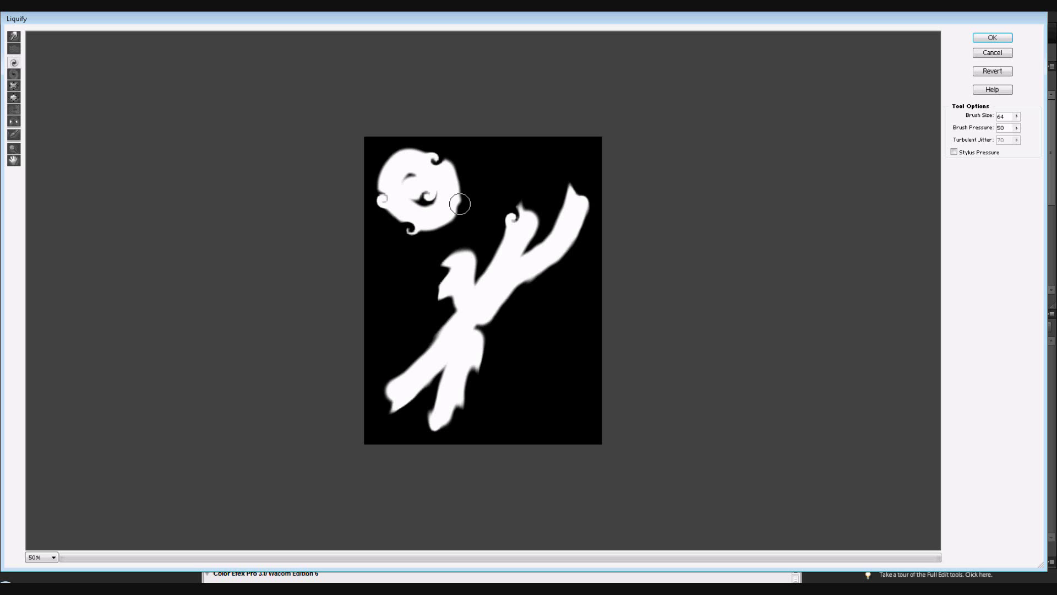
left_click_drag(459, 204, 460, 204)
left_click(13, 50)
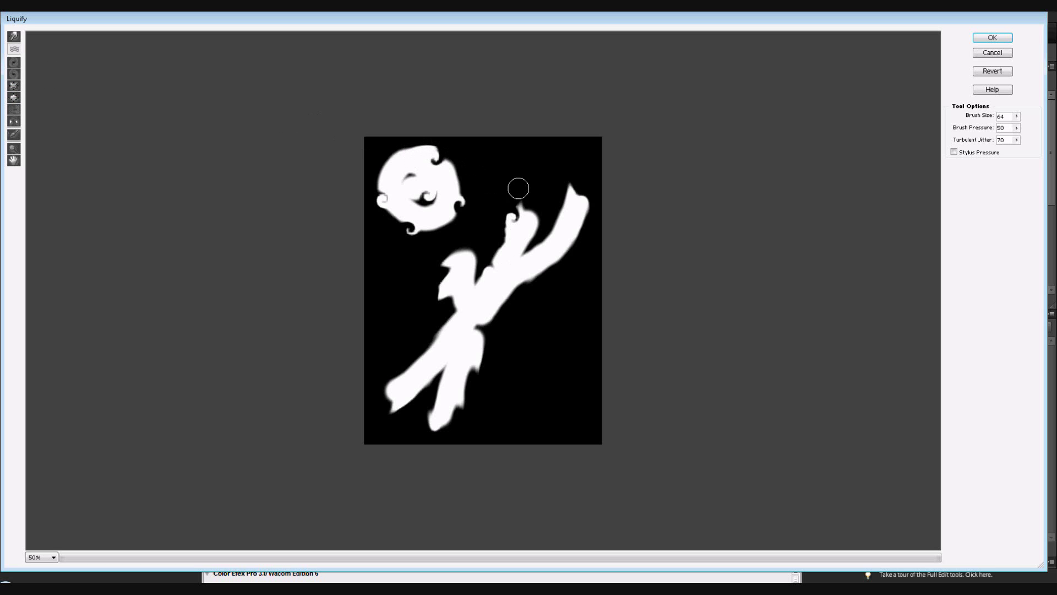
left_click_drag(560, 205, 566, 174)
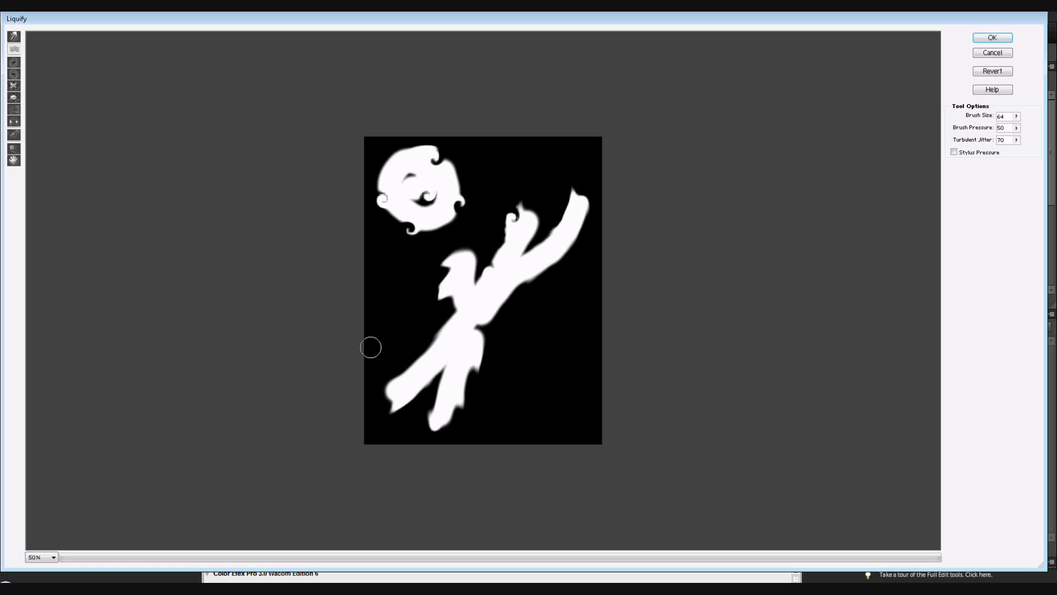
Step: Apply the Liquify, show the lens flare Layer 1, and set Layer 2 to Overlay at 16% opacity
left_click(992, 38)
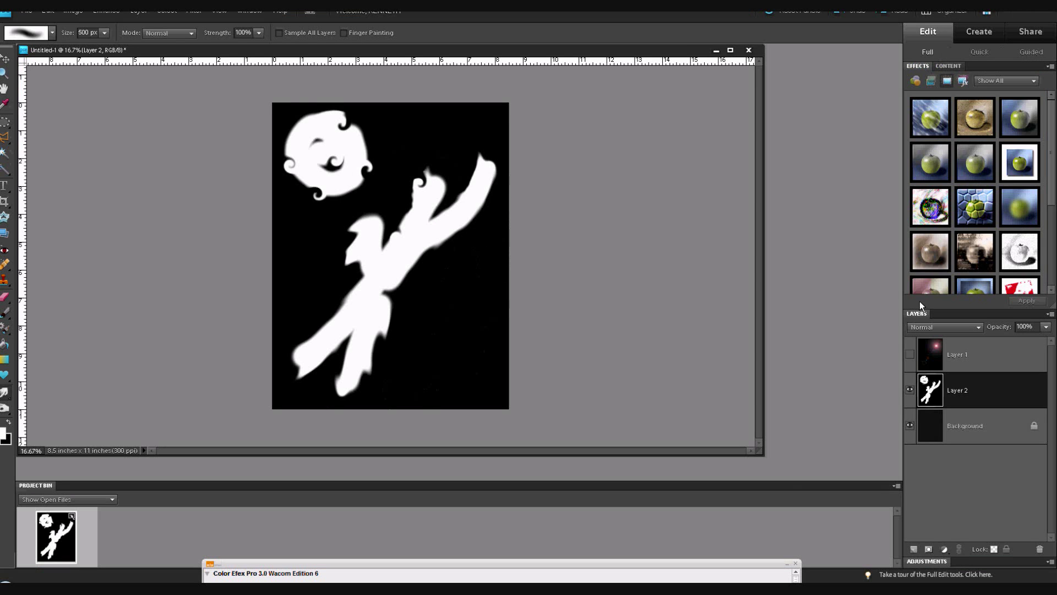
left_click(910, 357)
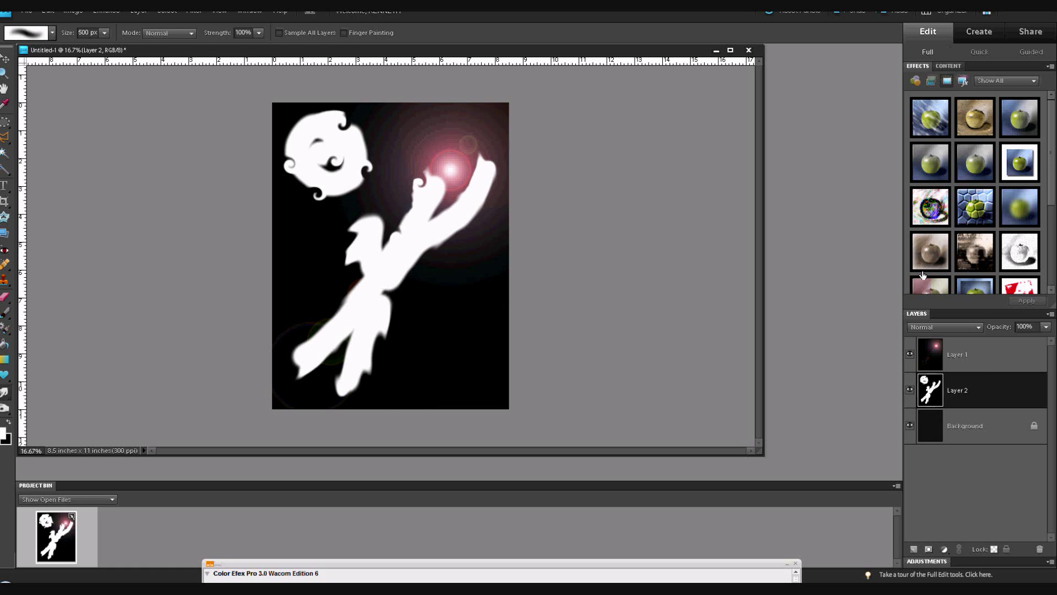
left_click(978, 327)
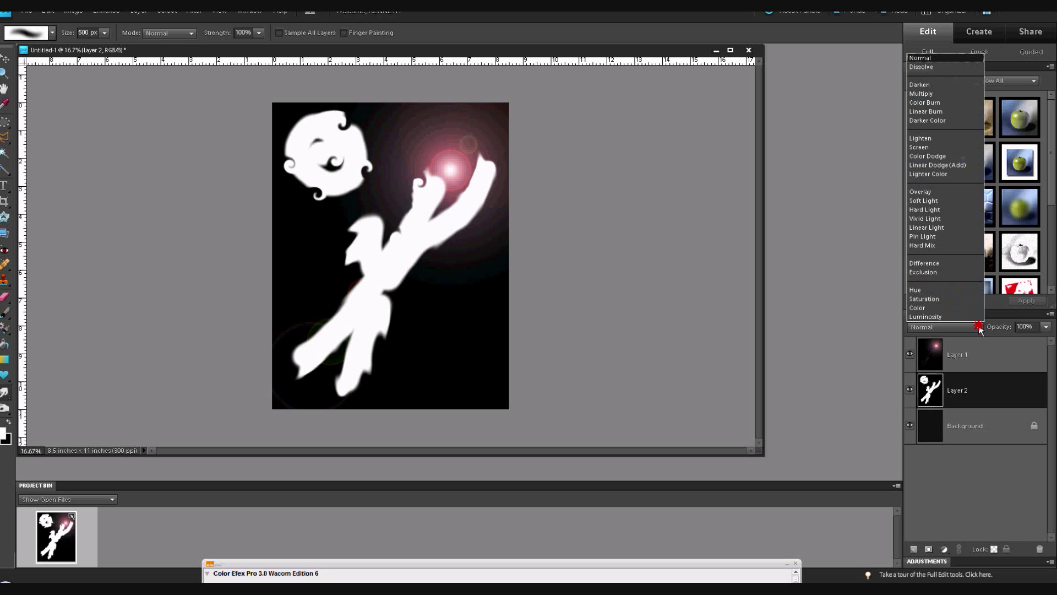
left_click(918, 191)
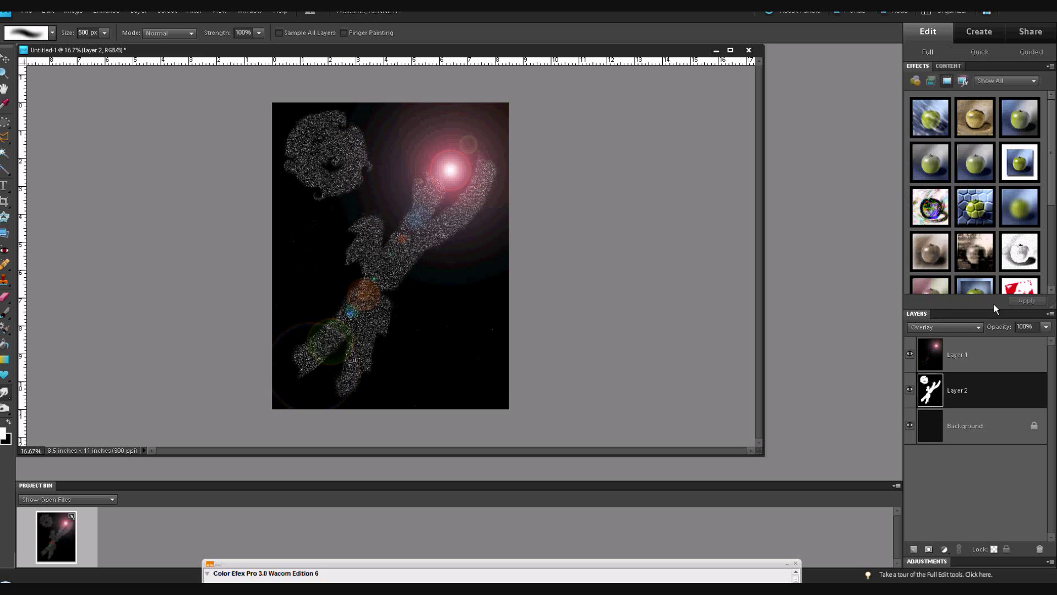
left_click_drag(1003, 328, 995, 328)
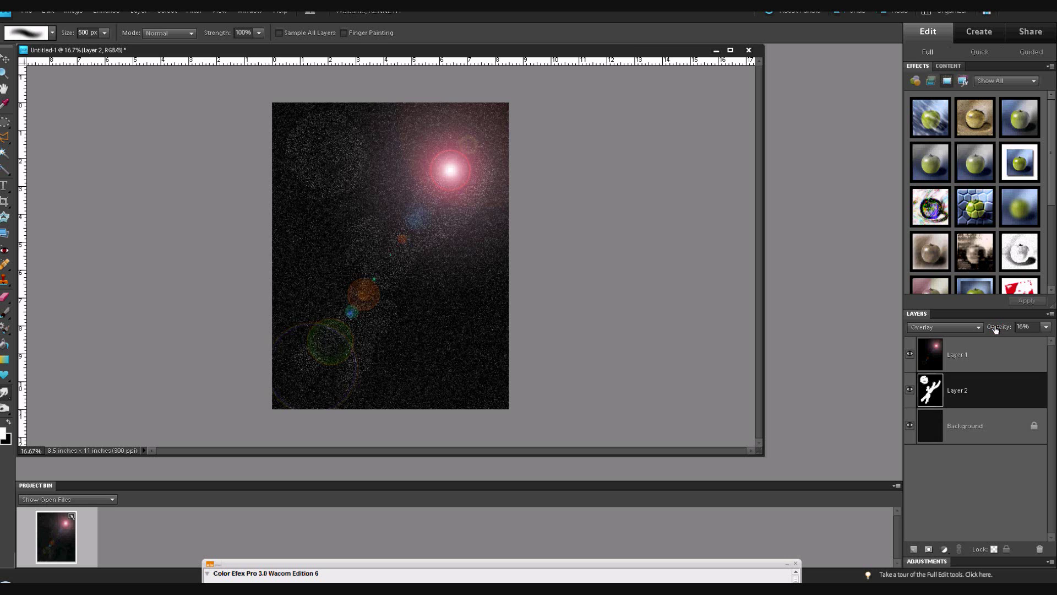